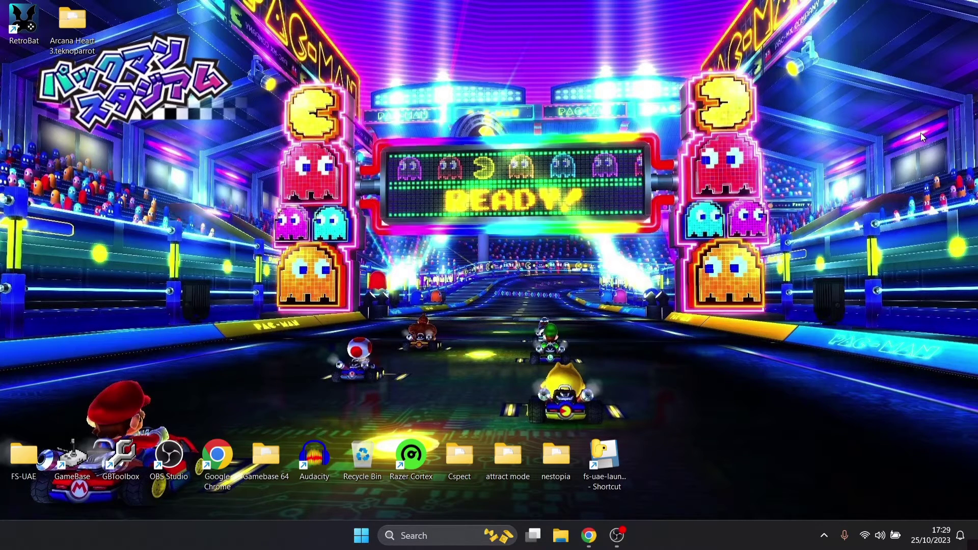
# Bring Chrome back and scroll the TeknoParrot compatibility table for Arcana Heart 3 and Battle Gear 4
pyautogui.click(588, 535)
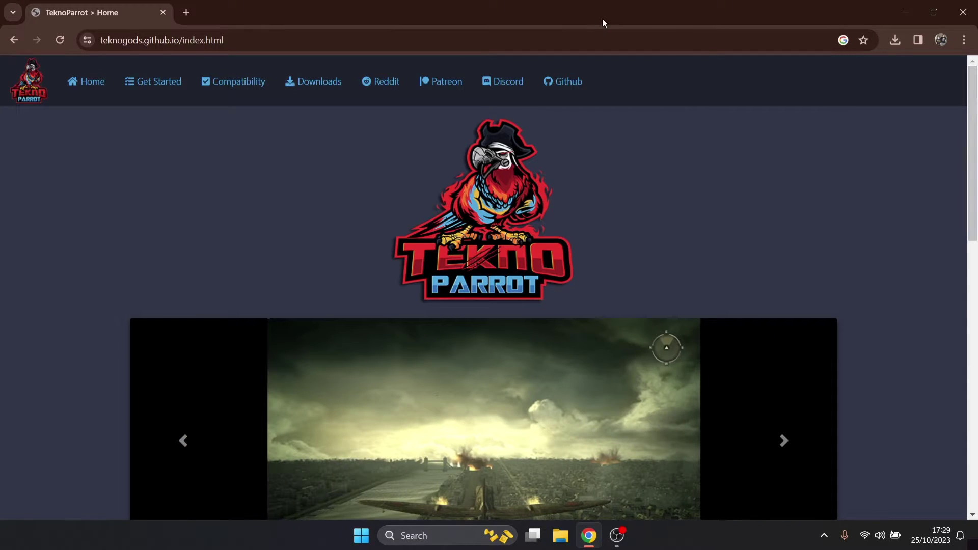
pyautogui.click(250, 84)
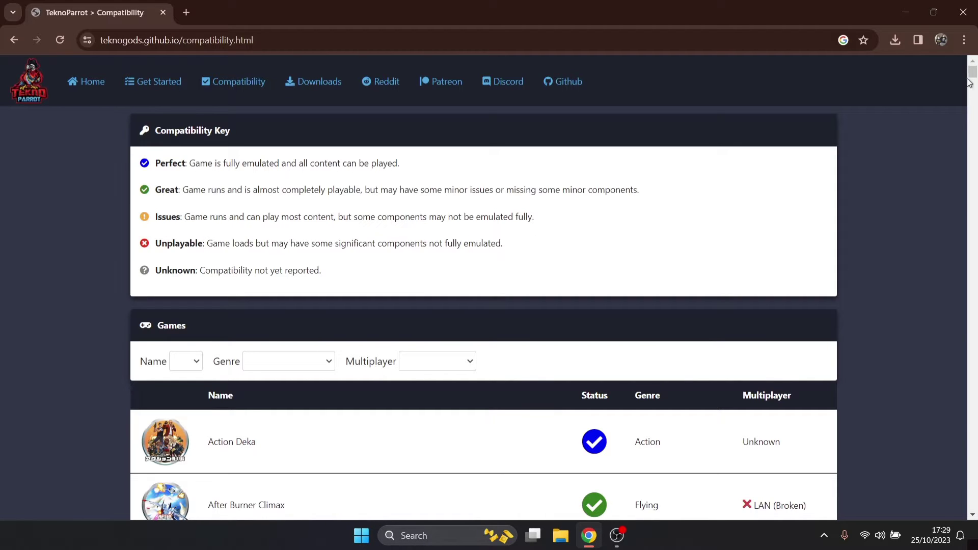
pyautogui.moveTo(972, 74); pyautogui.dragTo(974, 98)
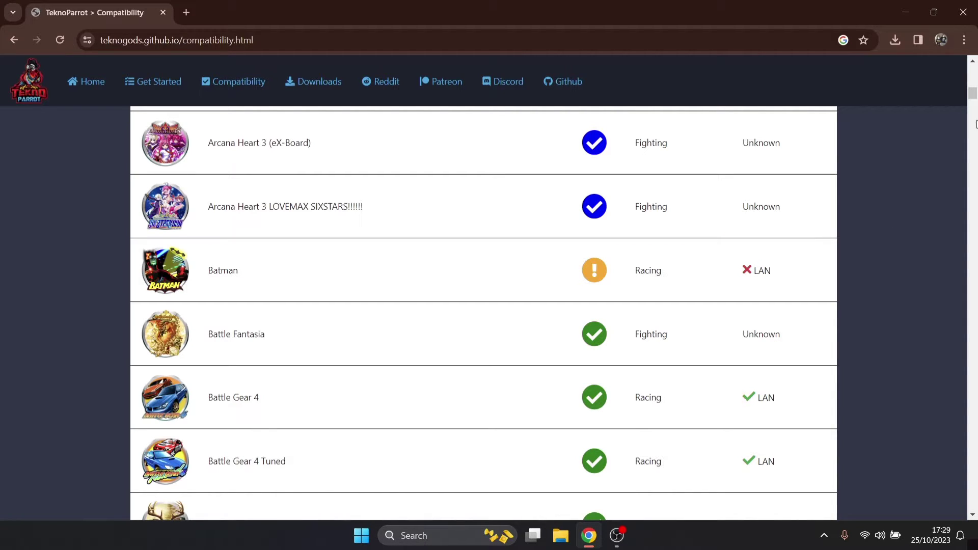
pyautogui.moveTo(973, 97)
pyautogui.mouseDown()
pyautogui.moveTo(977, 56)
pyautogui.moveTo(977, 159)
pyautogui.moveTo(975, 81)
pyautogui.moveTo(976, 114)
pyautogui.mouseUp()
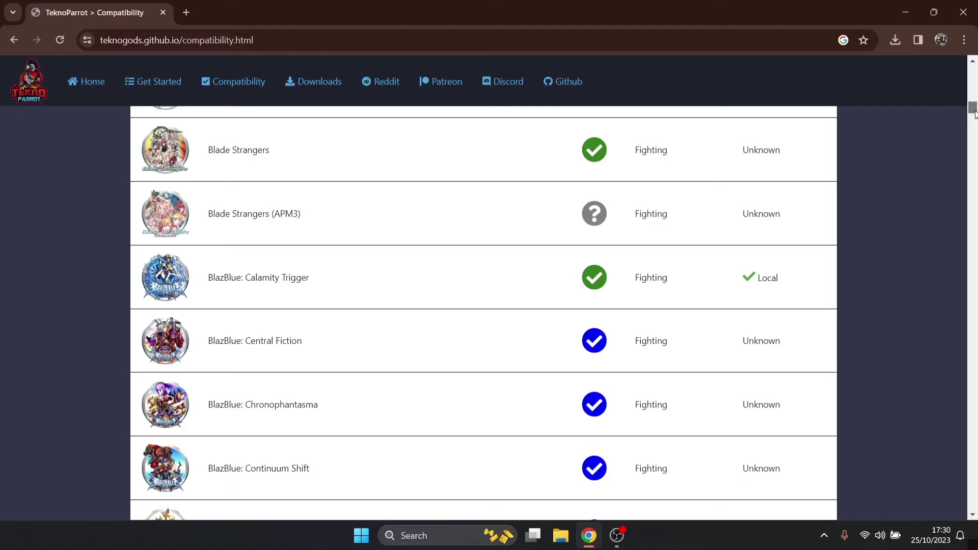
pyautogui.moveTo(975, 113); pyautogui.dragTo(976, 128)
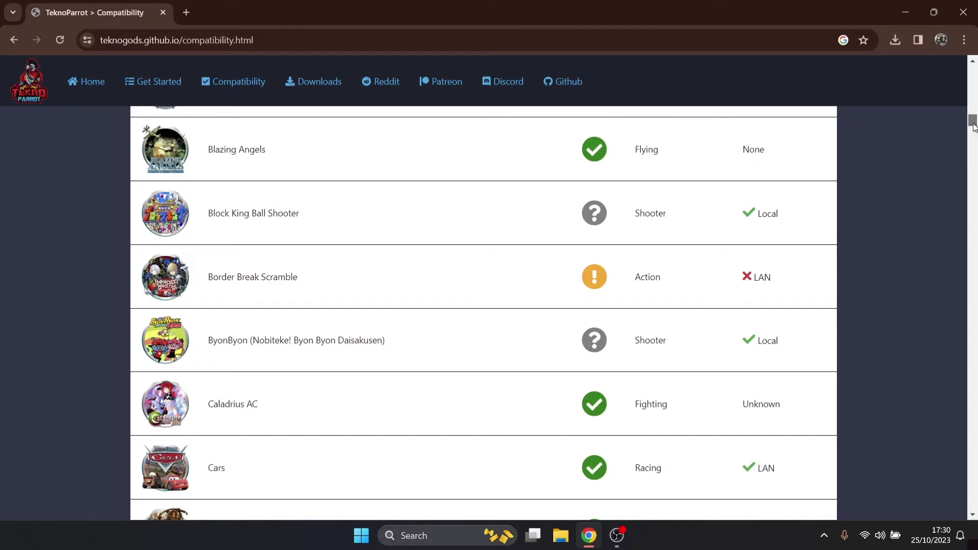
pyautogui.moveTo(974, 128); pyautogui.dragTo(974, 69)
# Download the TeknoParrot Web Installer (TPBootstrapper.zip) from the site's Downloads page
pyautogui.click(330, 89)
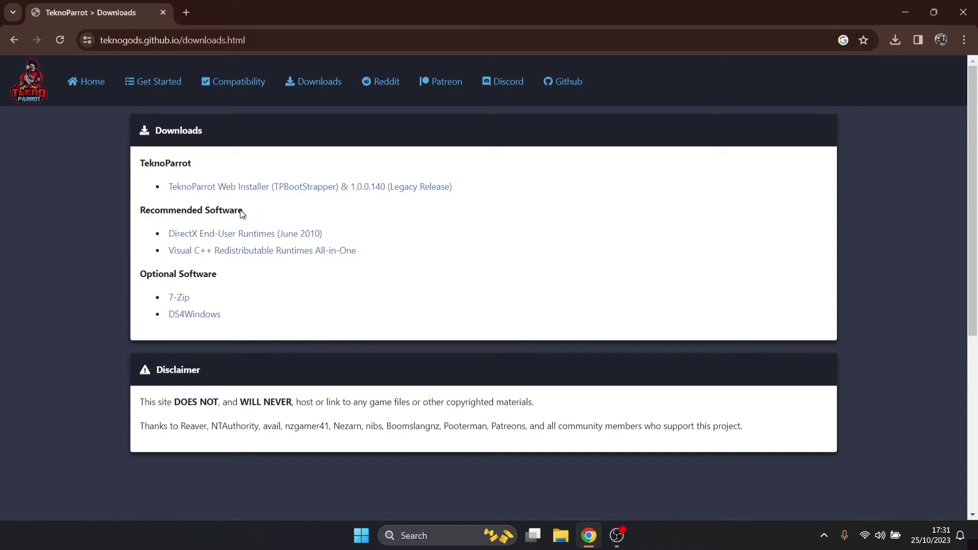
pyautogui.click(268, 187)
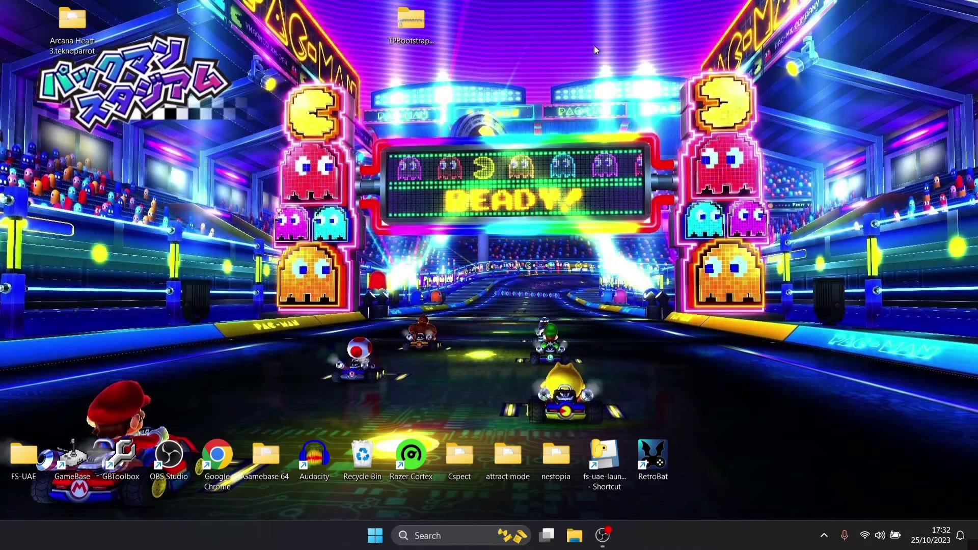
# Make a new desktop folder named 'Teknoparrot' and drop TPBootstrapper.zip into it
pyautogui.click(414, 24)
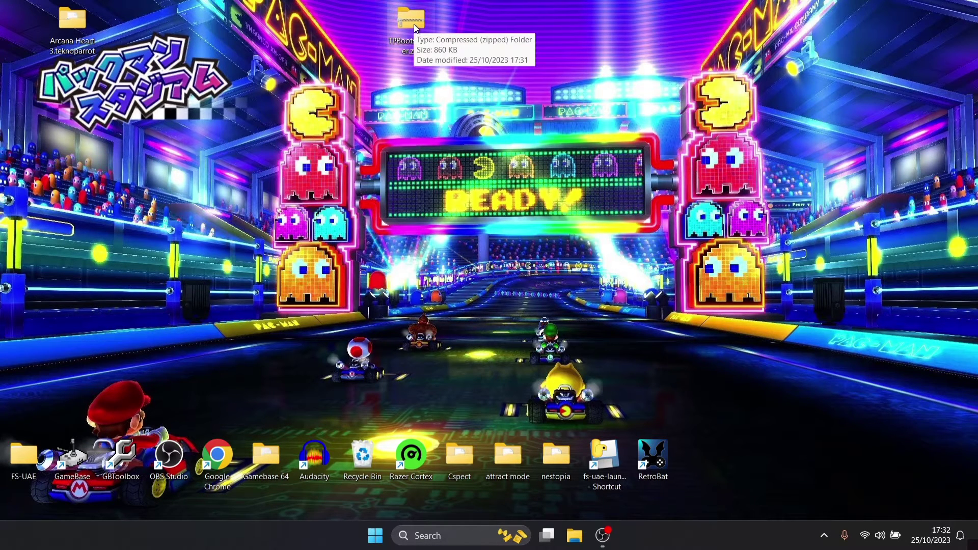
pyautogui.click(536, 59)
pyautogui.rightClick(536, 59)
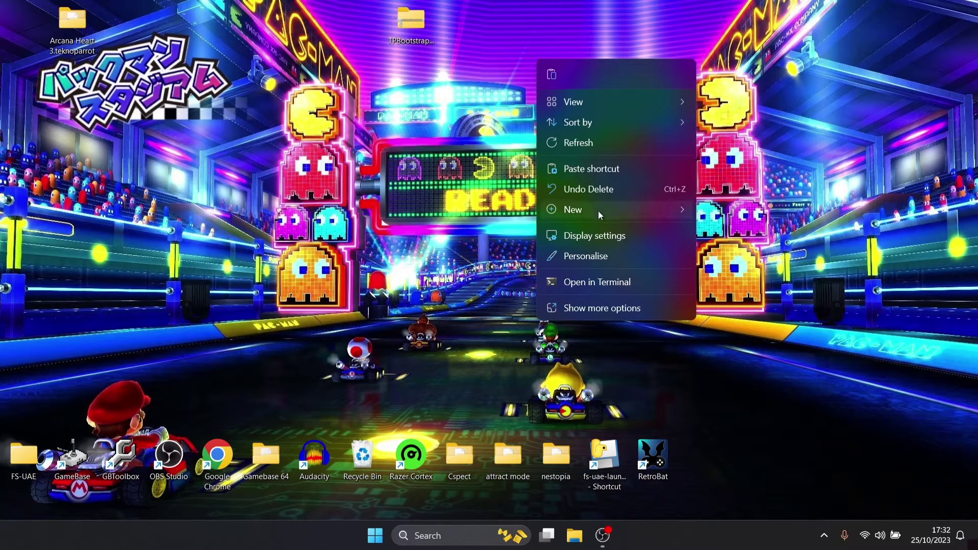
pyautogui.moveTo(665, 209)
pyautogui.click(727, 212)
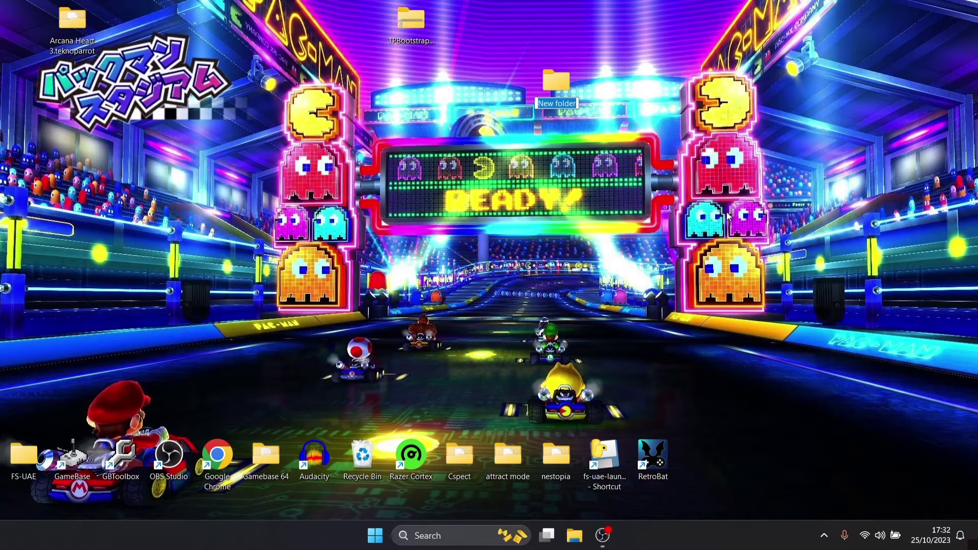
pyautogui.write('Teknoparrot')
pyautogui.press('Return')
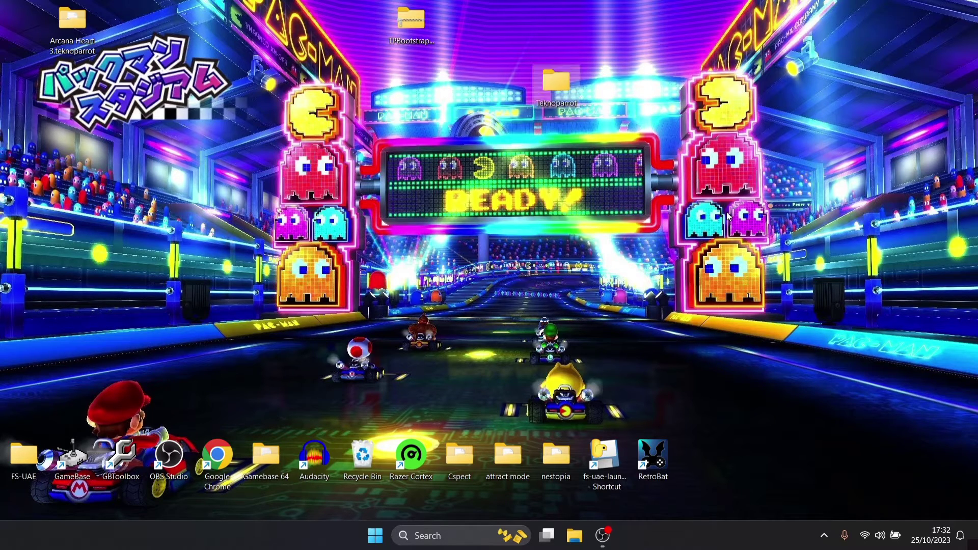
pyautogui.moveTo(411, 21); pyautogui.dragTo(563, 80)
# Open the Teknoparrot folder, extract TPBootstrapper.zip there with WinRAR, then delete the zip
pyautogui.doubleClick(564, 79)
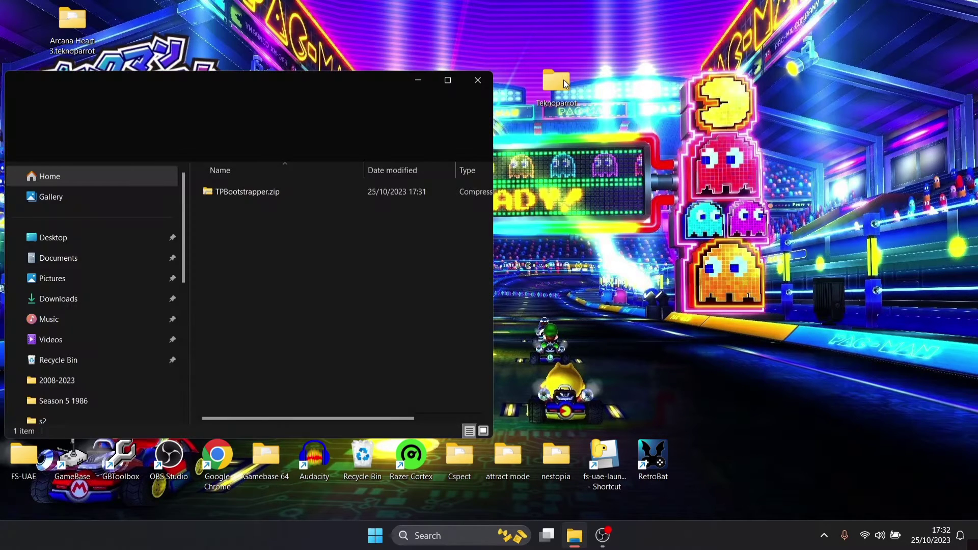
pyautogui.doubleClick(345, 82)
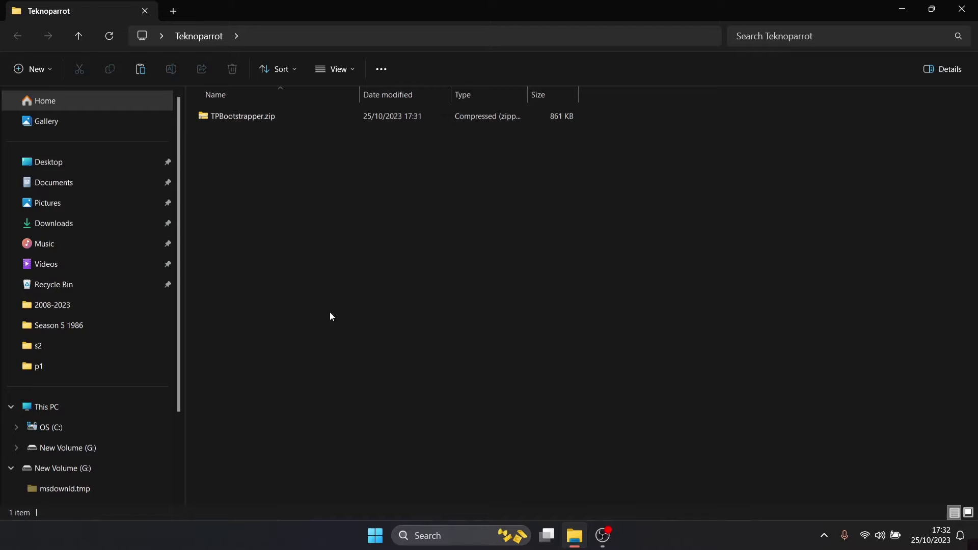
pyautogui.rightClick(239, 119)
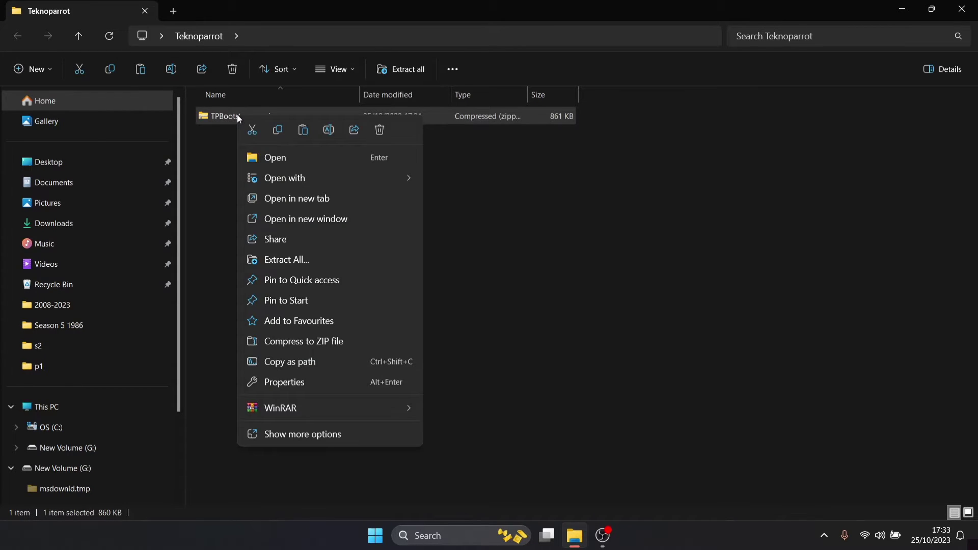
pyautogui.moveTo(305, 414)
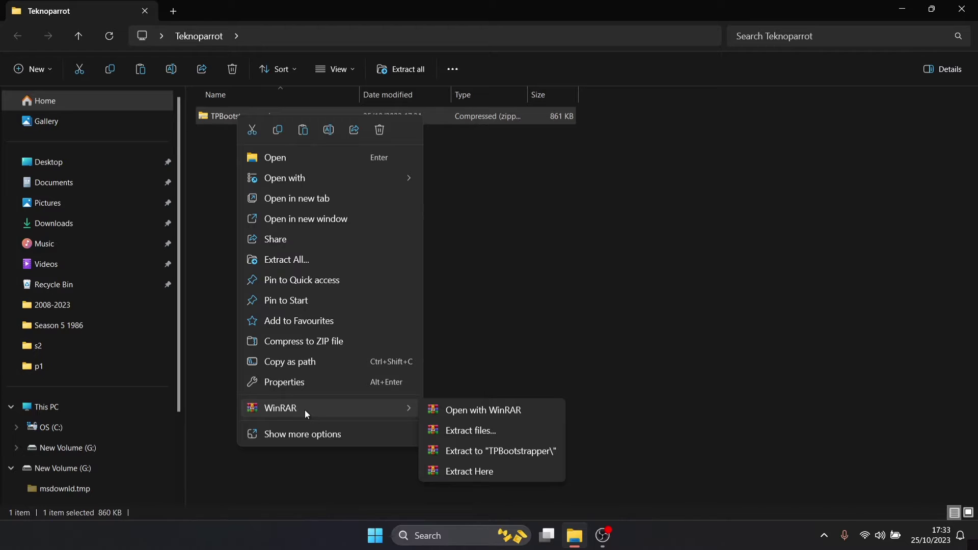
pyautogui.click(458, 469)
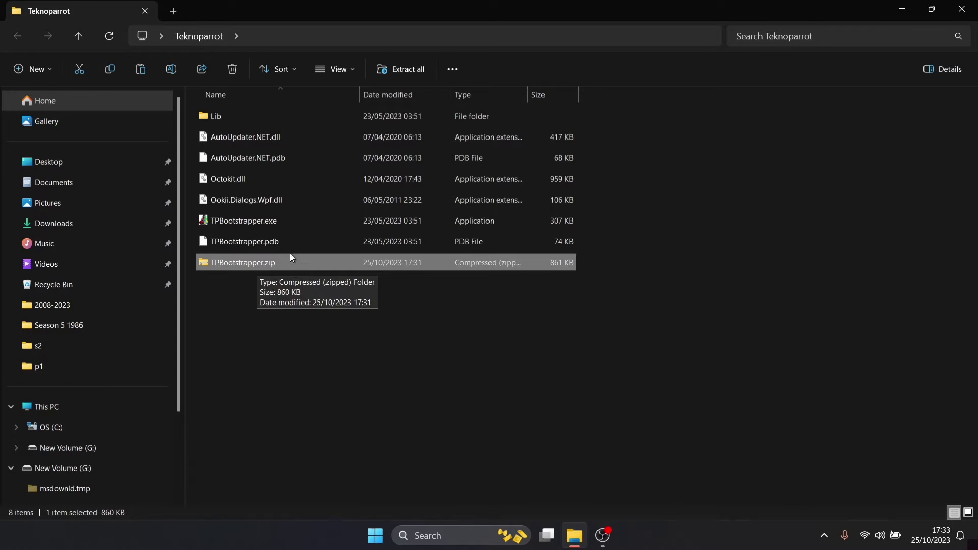
pyautogui.click(232, 70)
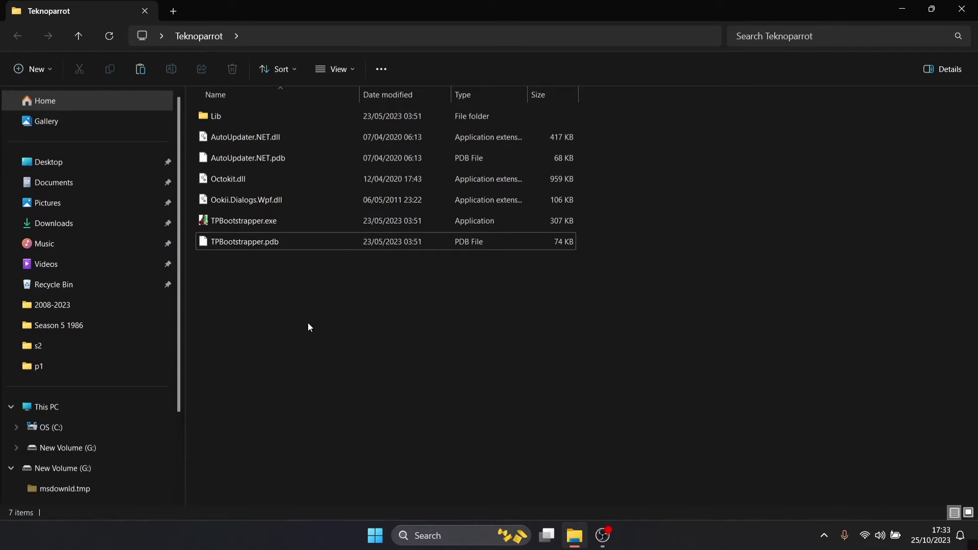
# Run TPBootstrapper.exe and do a Full Install of all cores into Desktop\Teknoparrot
pyautogui.doubleClick(293, 222)
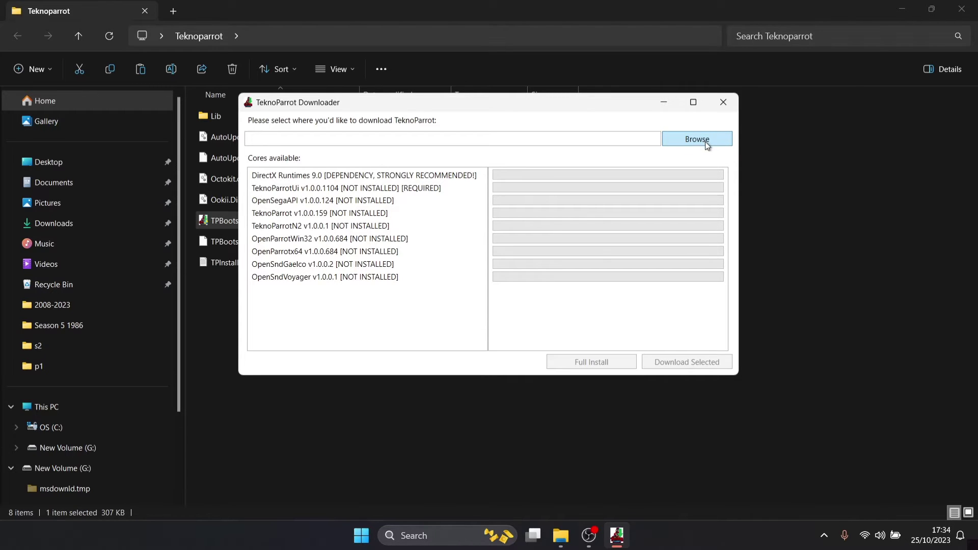
pyautogui.click(706, 142)
pyautogui.click(293, 241)
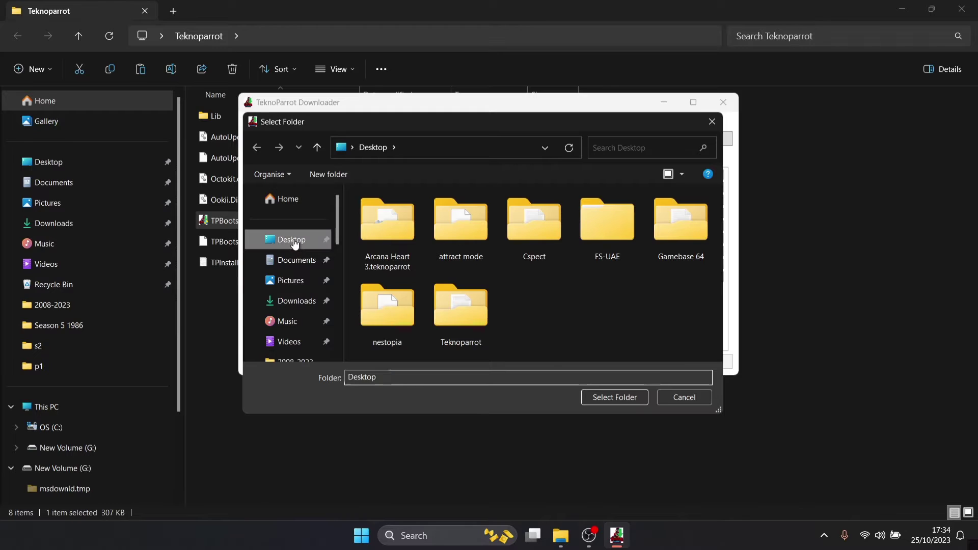
pyautogui.click(449, 290)
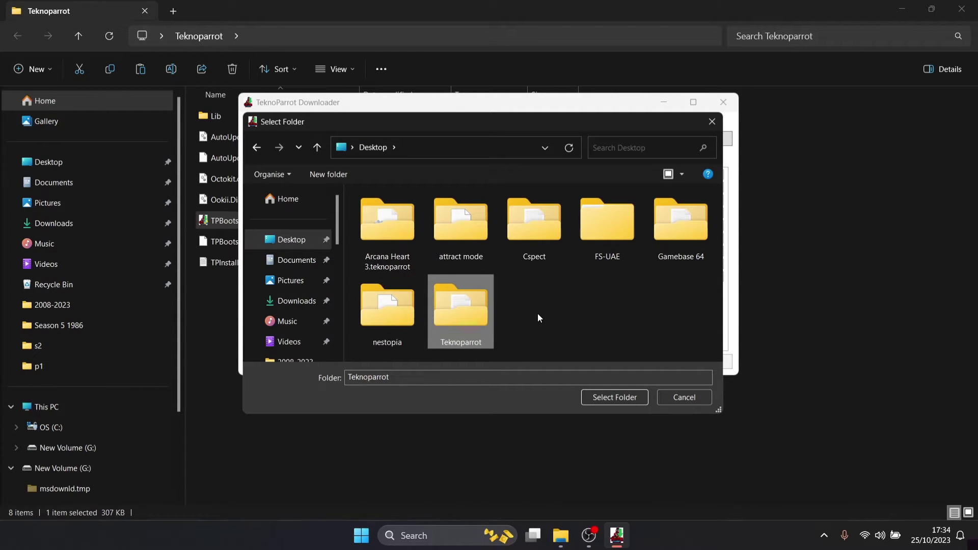
pyautogui.click(618, 397)
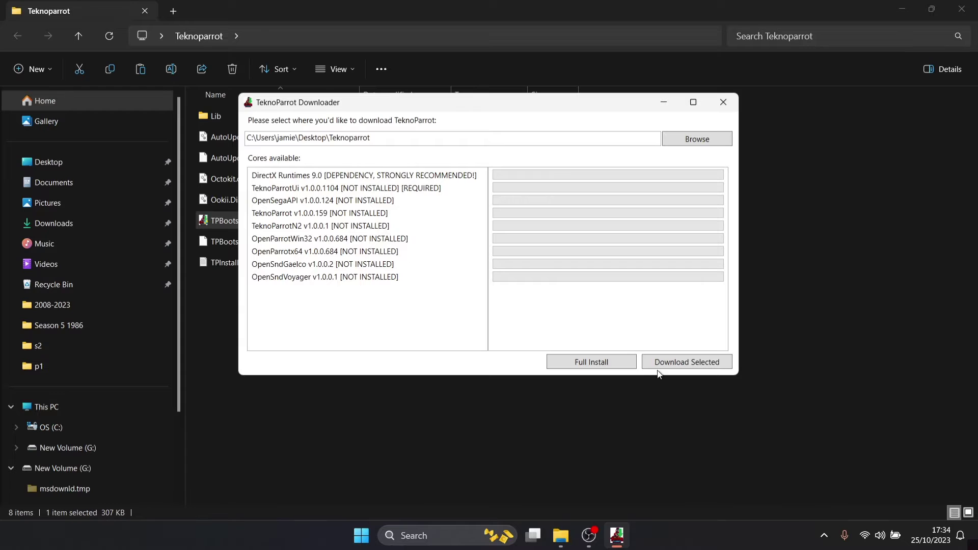
pyautogui.click(584, 362)
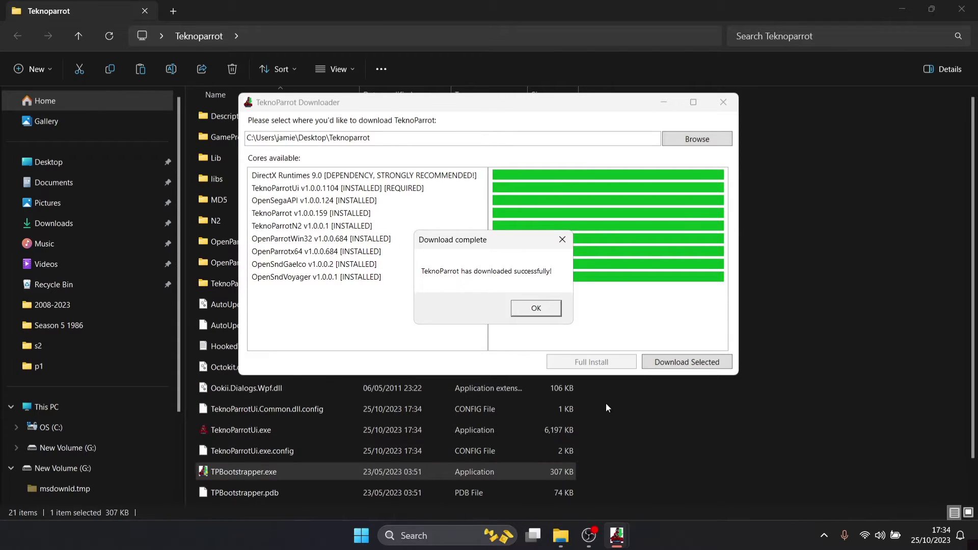
# Dismiss the download-complete and first-run notices, then restore the folder window and move it right
pyautogui.click(536, 309)
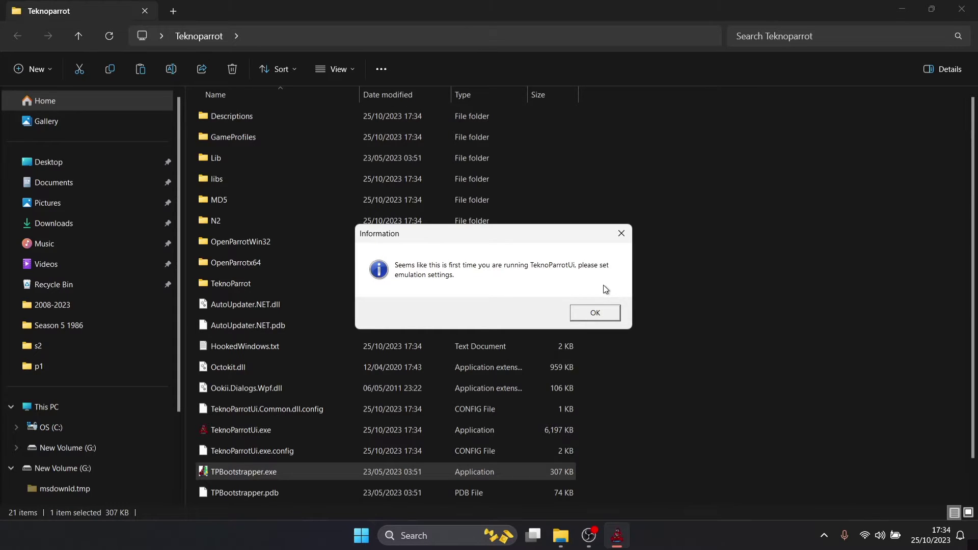
pyautogui.click(604, 313)
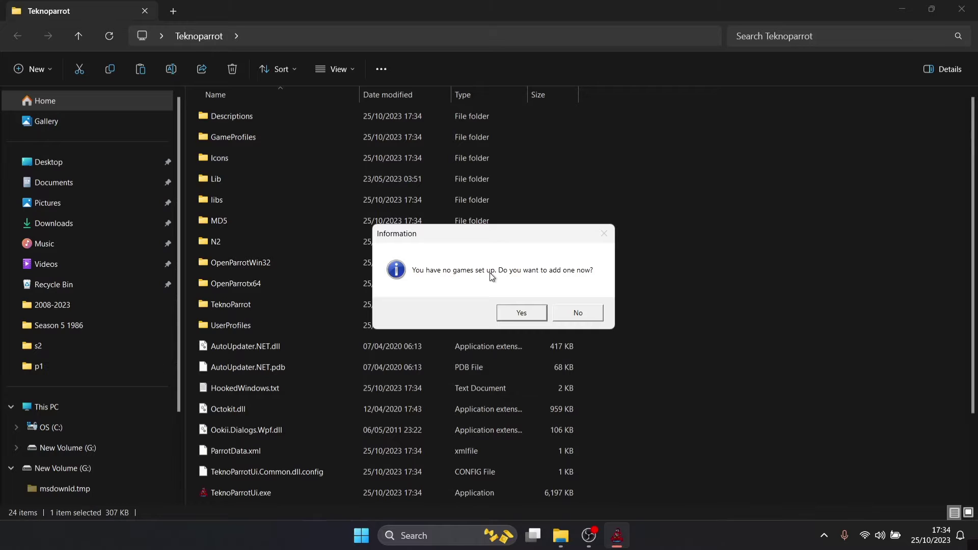
pyautogui.doubleClick(519, 4)
pyautogui.moveTo(351, 81); pyautogui.dragTo(805, 75)
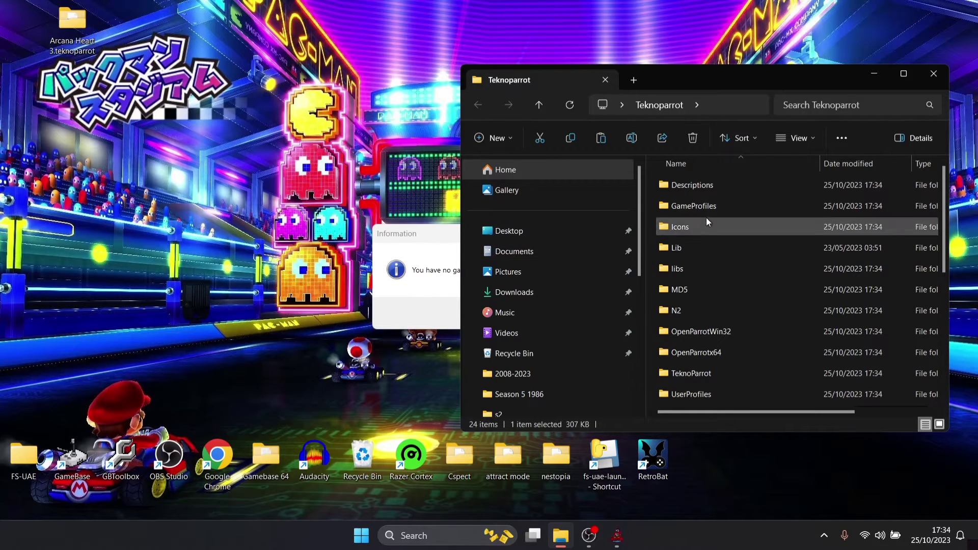
# Create a new folder named 'Games' inside the Teknoparrot folder
pyautogui.click(652, 241)
pyautogui.rightClick(652, 240)
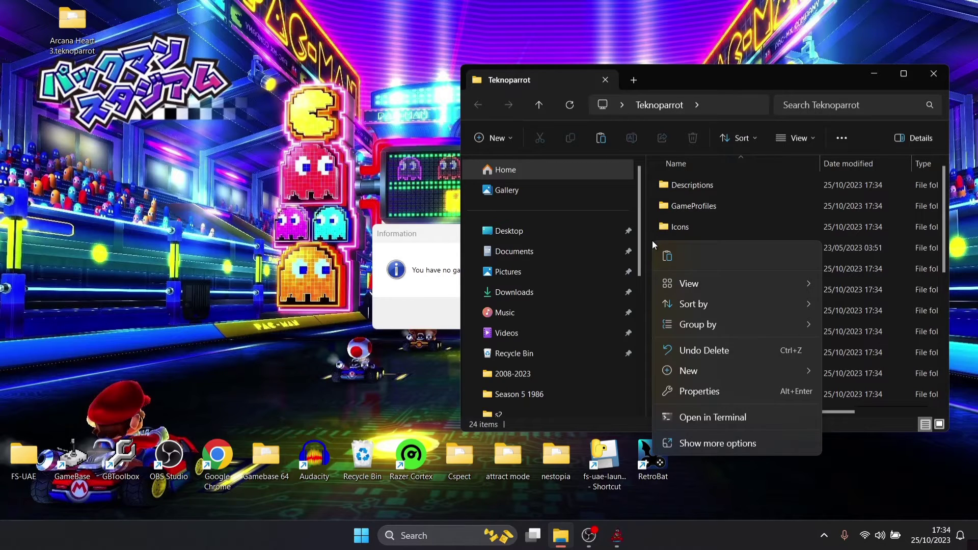
pyautogui.moveTo(692, 372)
pyautogui.click(911, 371)
pyautogui.write('Games')
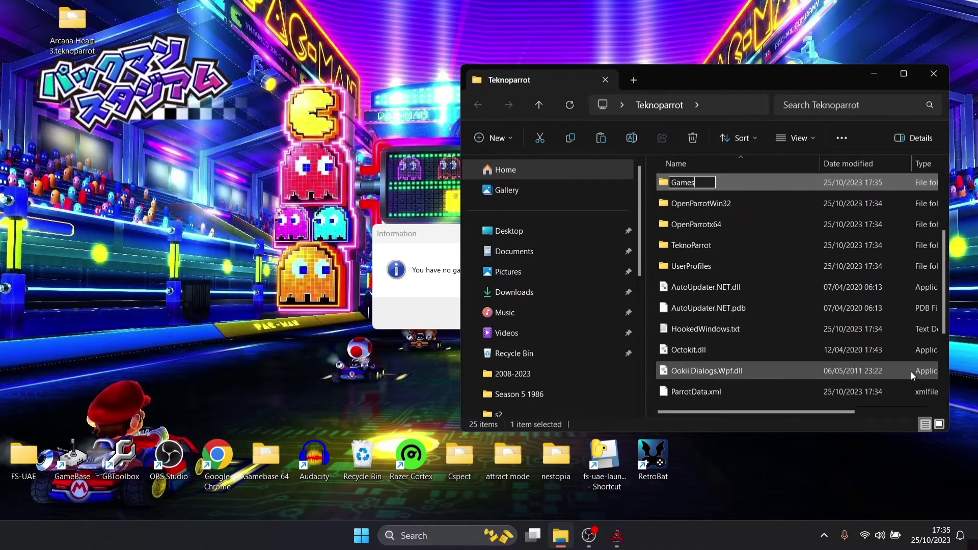
pyautogui.press('Return')
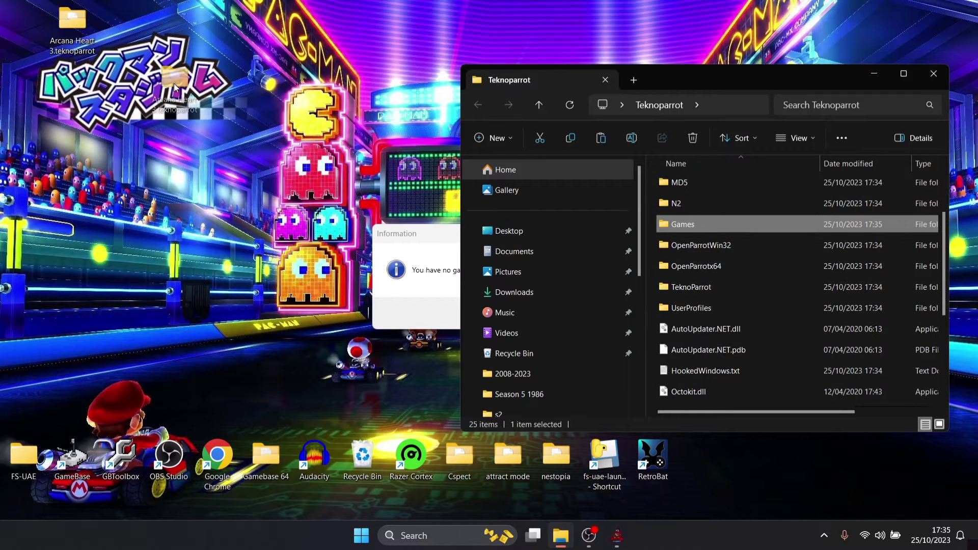
# Move the Arcana Heart 3 folder into Games and open Games maximized
pyautogui.moveTo(72, 30); pyautogui.dragTo(720, 218)
pyautogui.doubleClick(720, 218)
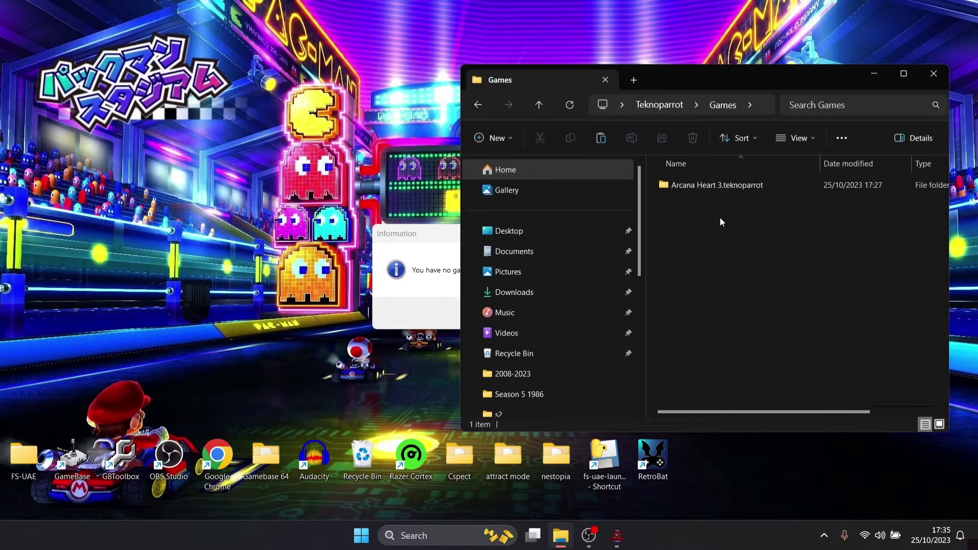
pyautogui.doubleClick(720, 75)
# Open the Arcana Heart 3.teknoparrot folder, then answer Yes to TeknoParrot's no-games prompt
pyautogui.click(234, 117)
pyautogui.doubleClick(234, 118)
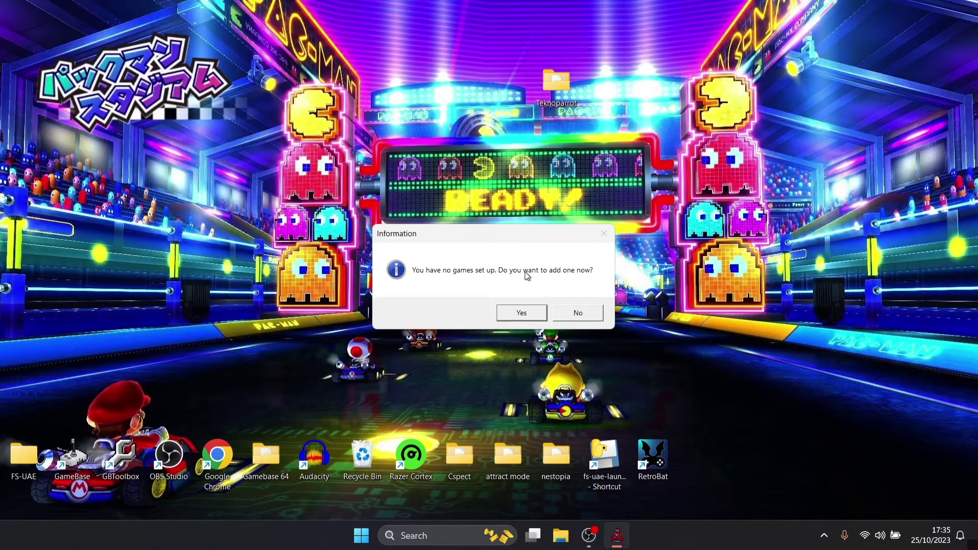
pyautogui.click(532, 310)
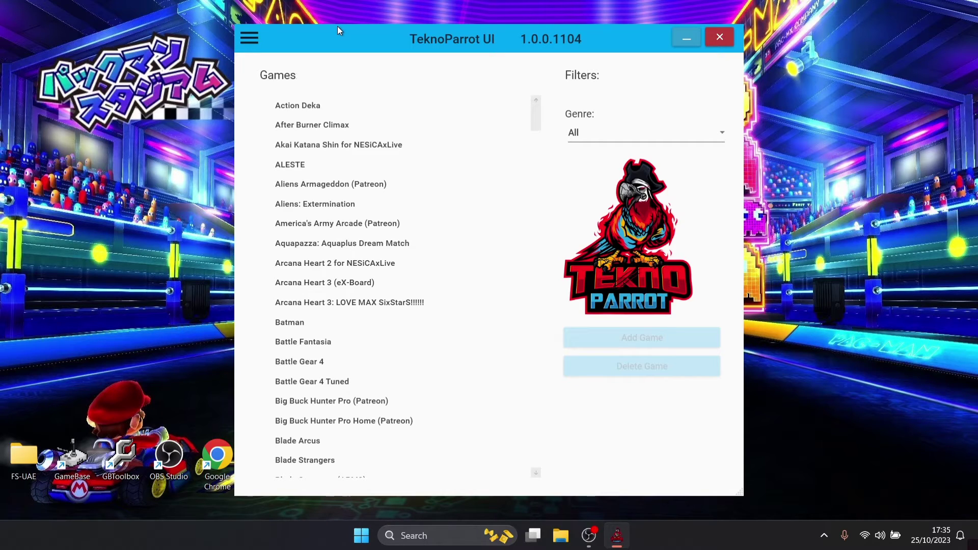
# Update ScoreSubmission, TeknoDraw and TeknoParrotElfLdr2 via Install Updates, then go back to the library
pyautogui.click(250, 38)
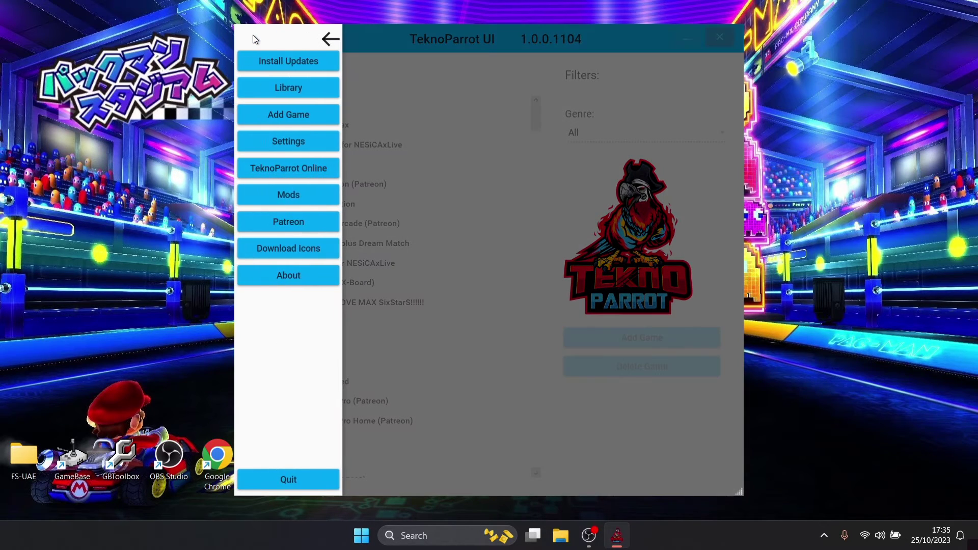
pyautogui.click(300, 61)
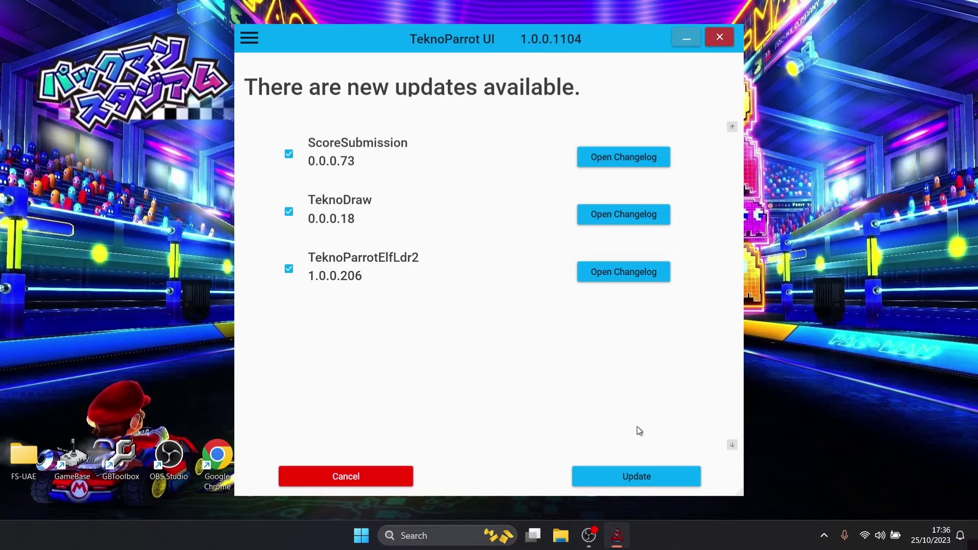
pyautogui.click(652, 478)
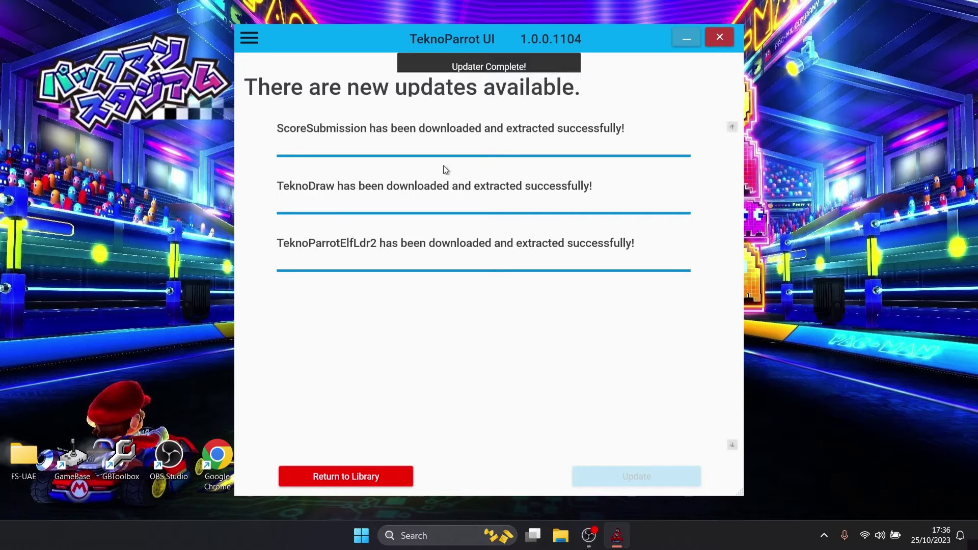
pyautogui.click(374, 478)
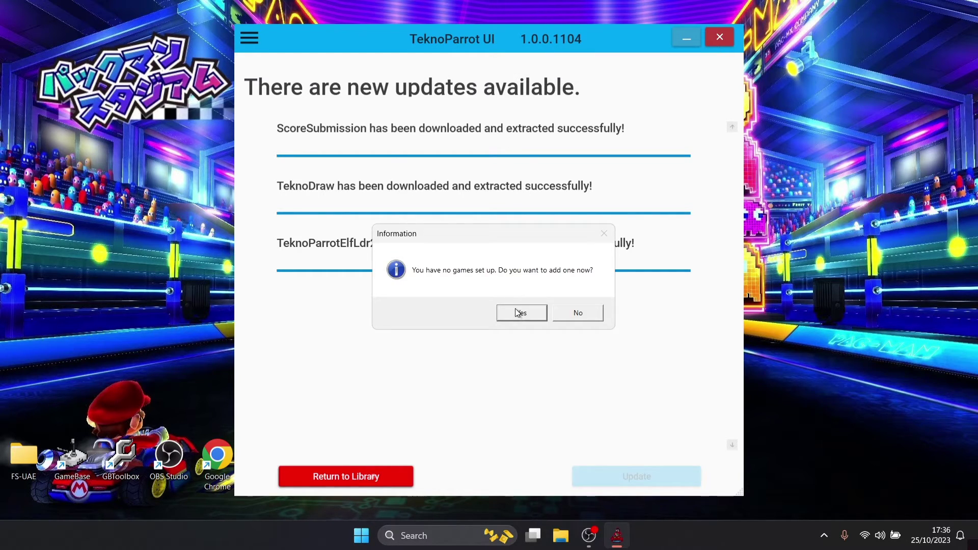
pyautogui.click(521, 313)
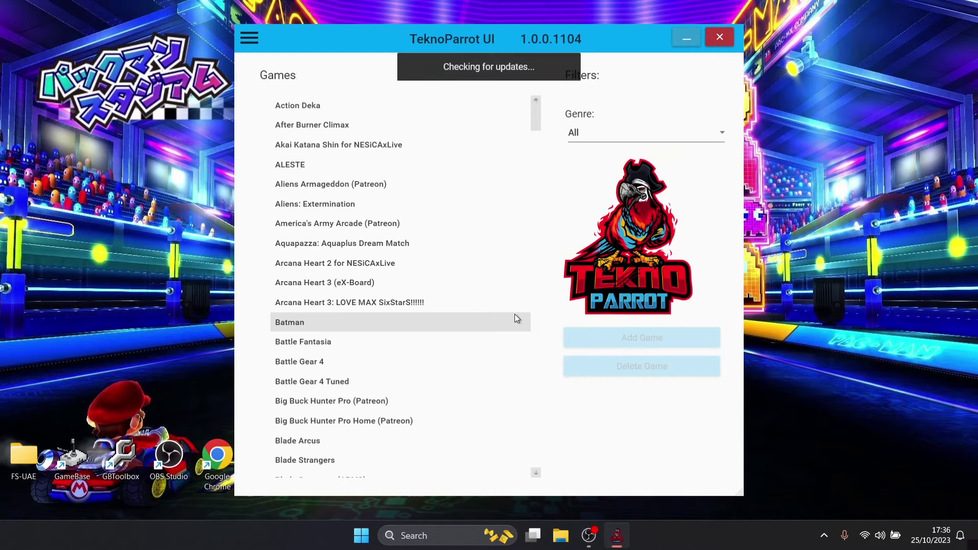
pyautogui.moveTo(478, 34); pyautogui.dragTo(420, 38)
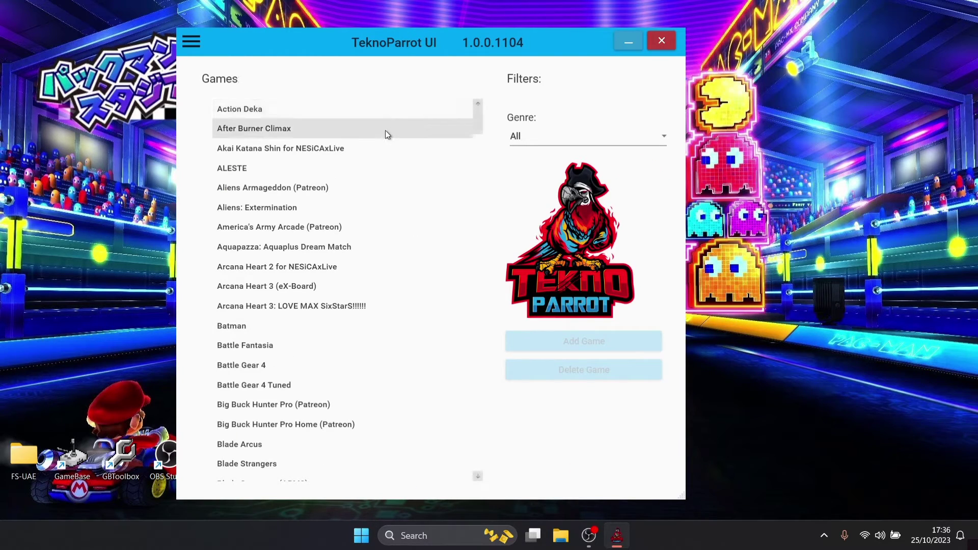
# Select Arcana Heart 3 (eX-Board) in the Games list and add it
pyautogui.click(297, 286)
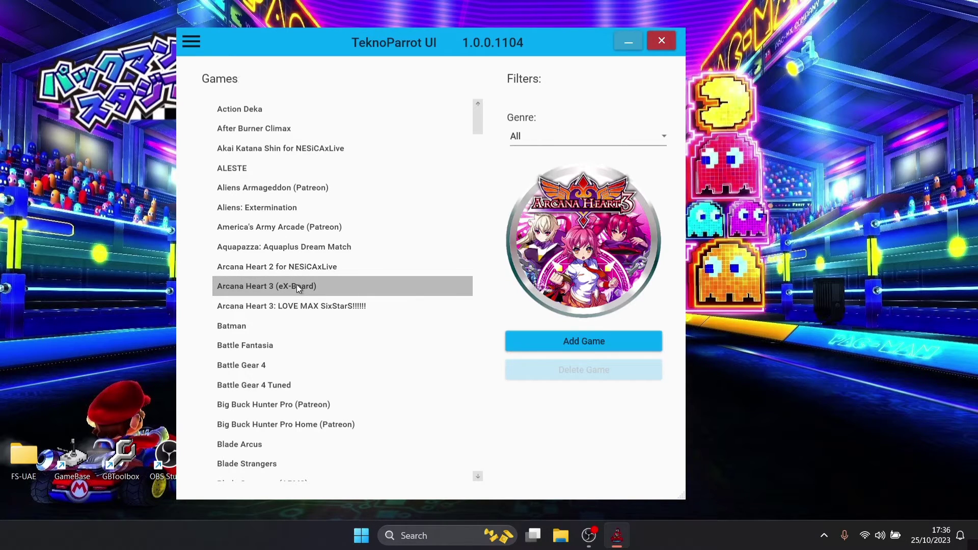
pyautogui.click(570, 343)
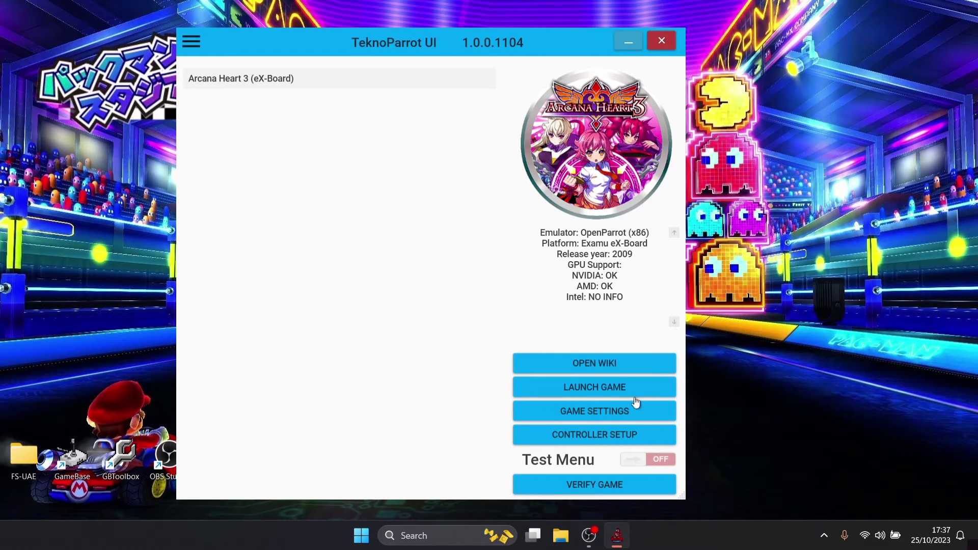
# Set Game Executable to Desktop\Teknoparrot\Games\Arcana Heart 3.teknoparrot\game.exe in Game Settings
pyautogui.click(564, 411)
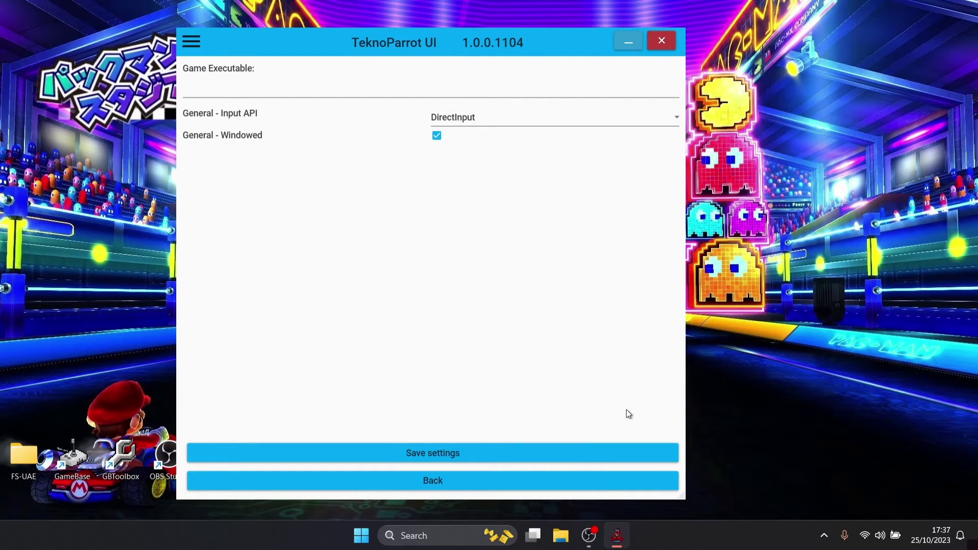
pyautogui.click(275, 87)
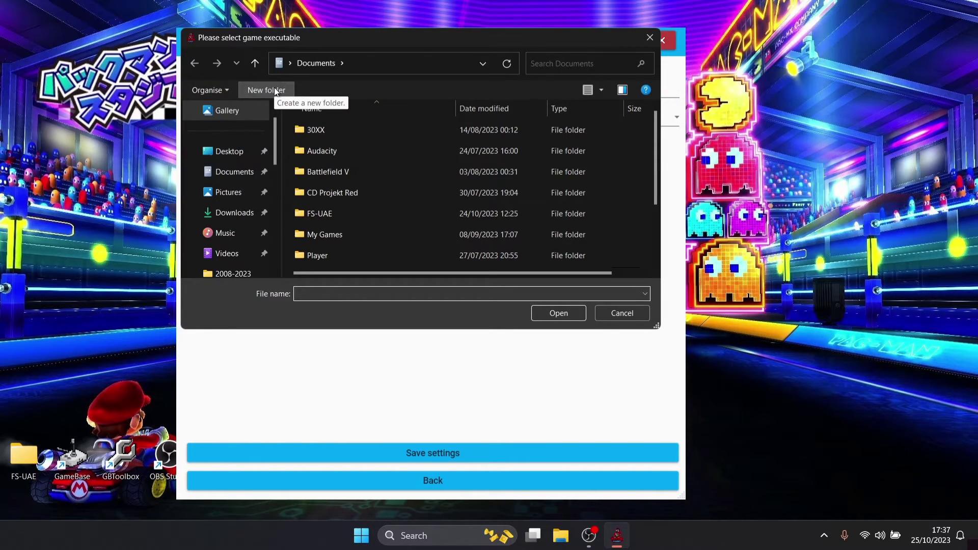
pyautogui.click(242, 159)
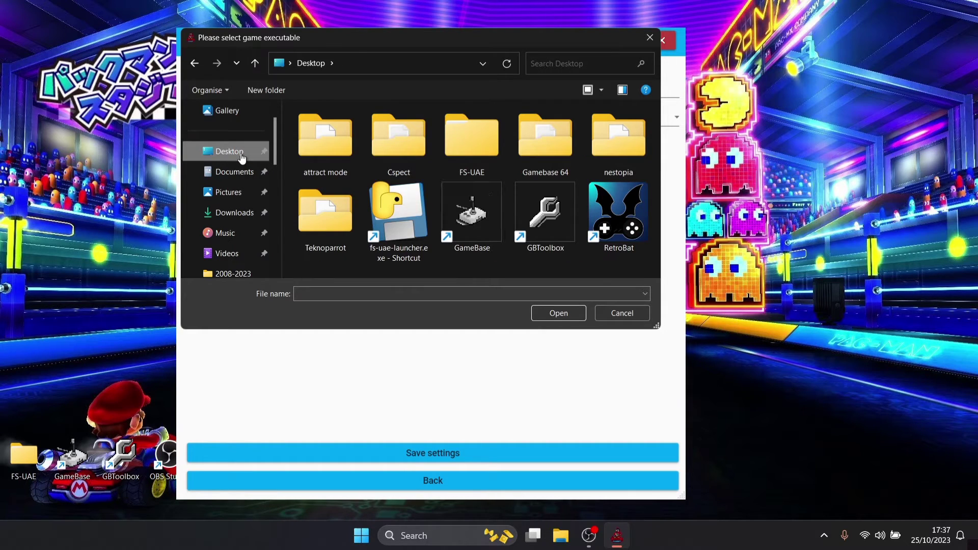
pyautogui.doubleClick(314, 219)
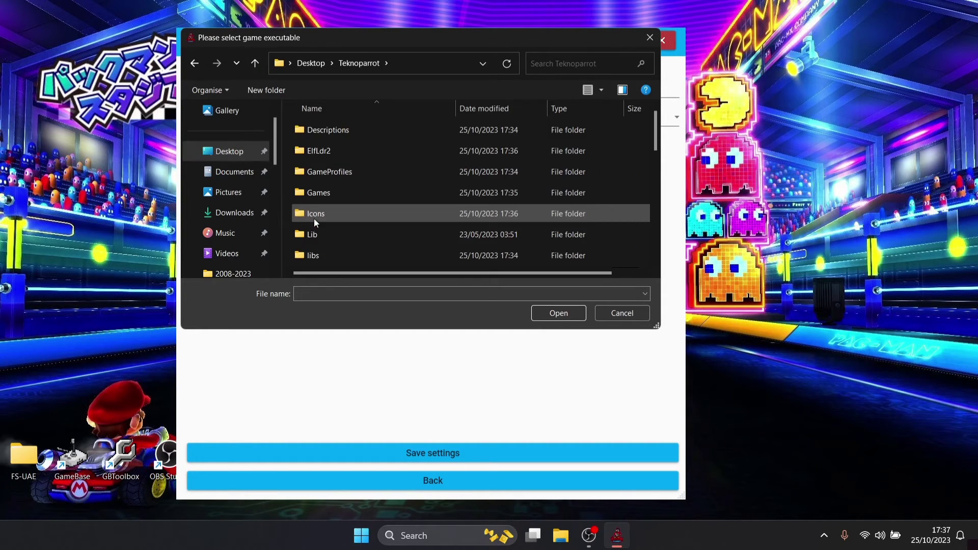
pyautogui.doubleClick(359, 194)
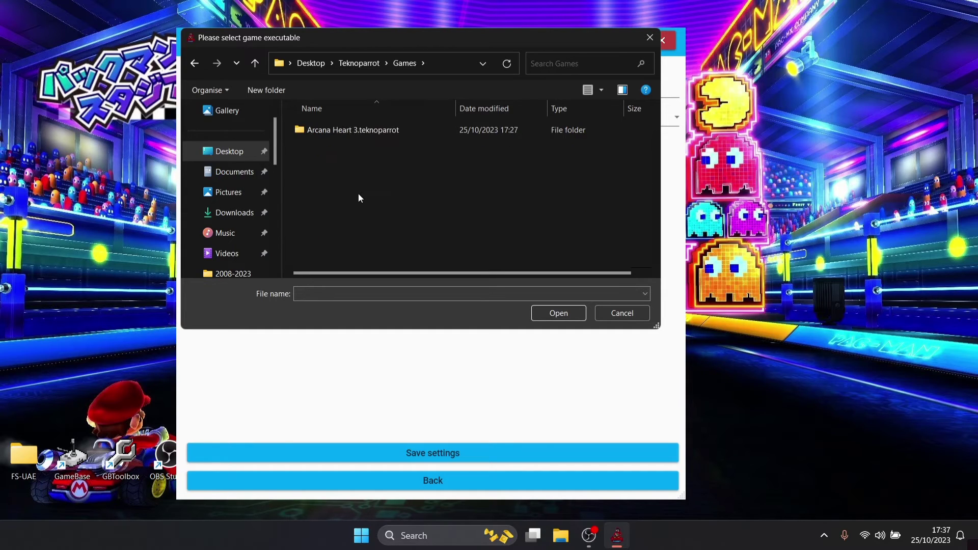
pyautogui.doubleClick(442, 129)
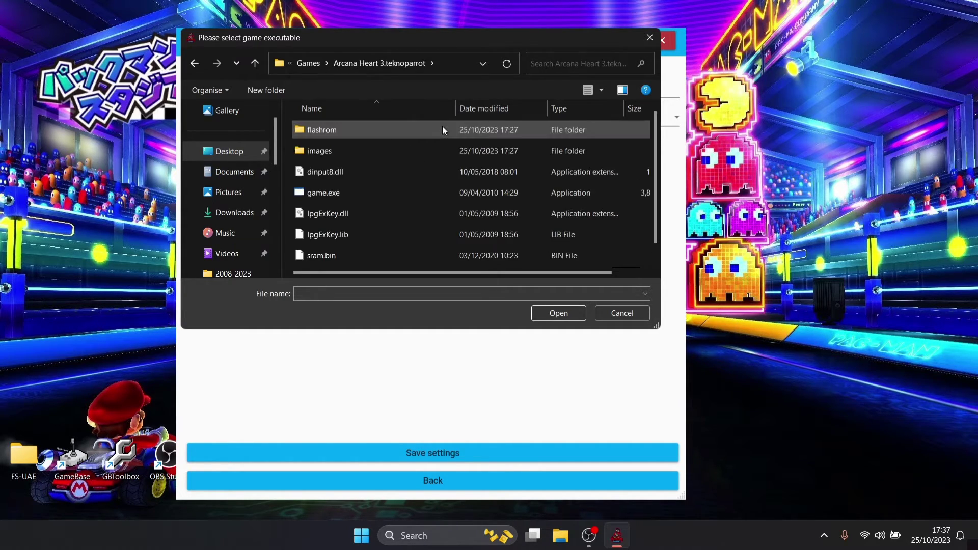
pyautogui.click(368, 192)
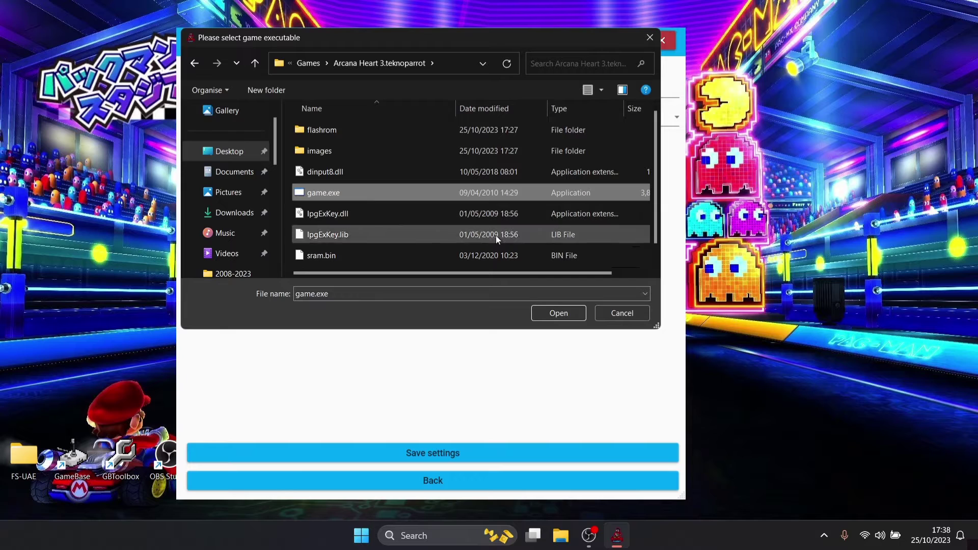
pyautogui.click(551, 316)
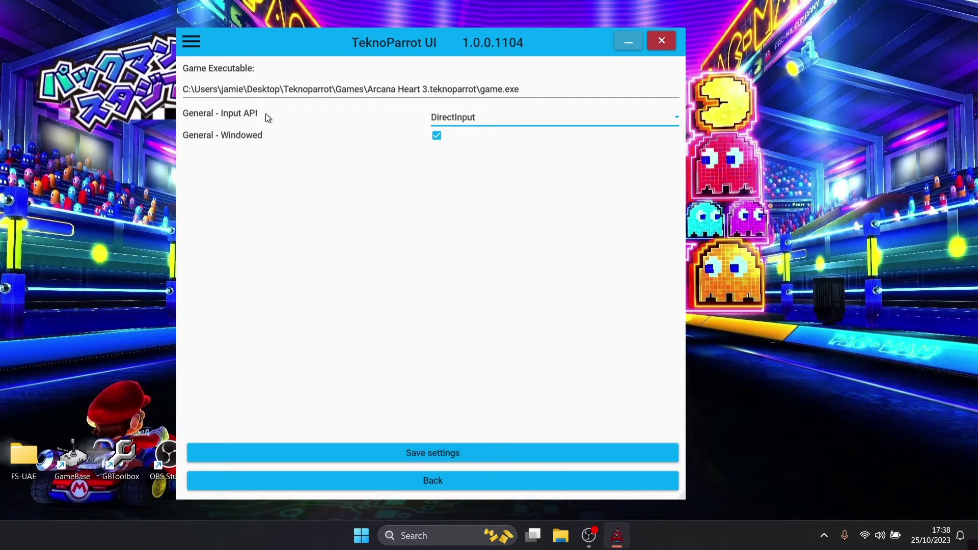
# Keep DirectInput as Arcana Heart 3's input API and save the settings to ArcanaHeart3Exboard.xml
pyautogui.click(520, 122)
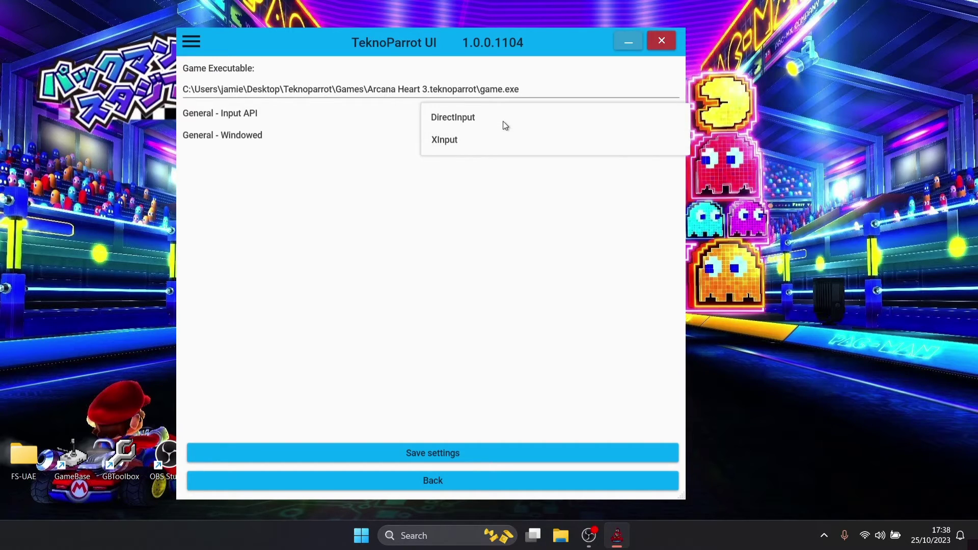
pyautogui.click(503, 122)
pyautogui.click(448, 454)
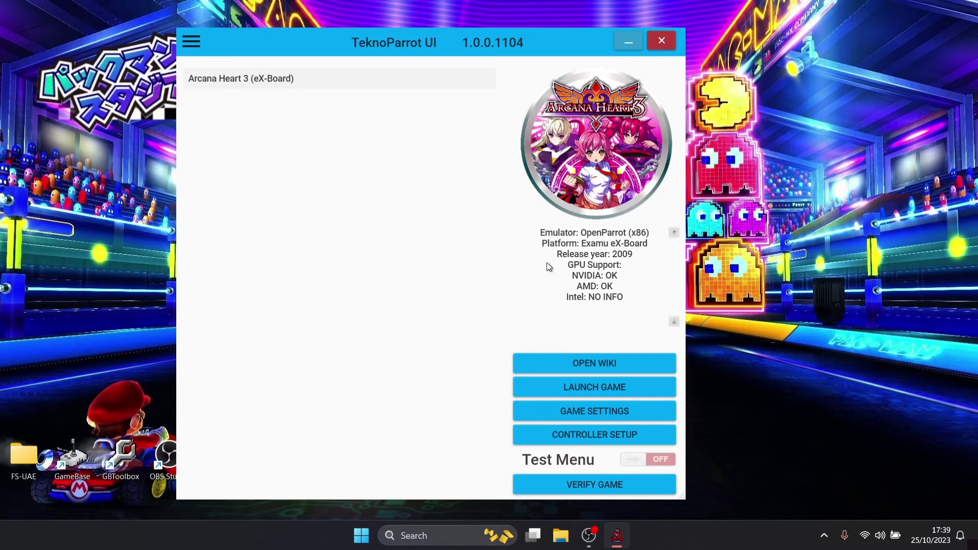
# Bind gamepad controls to Test, Coin 1, Coin 2, Player 1 Start, the four directions and Button 1
pyautogui.click(626, 435)
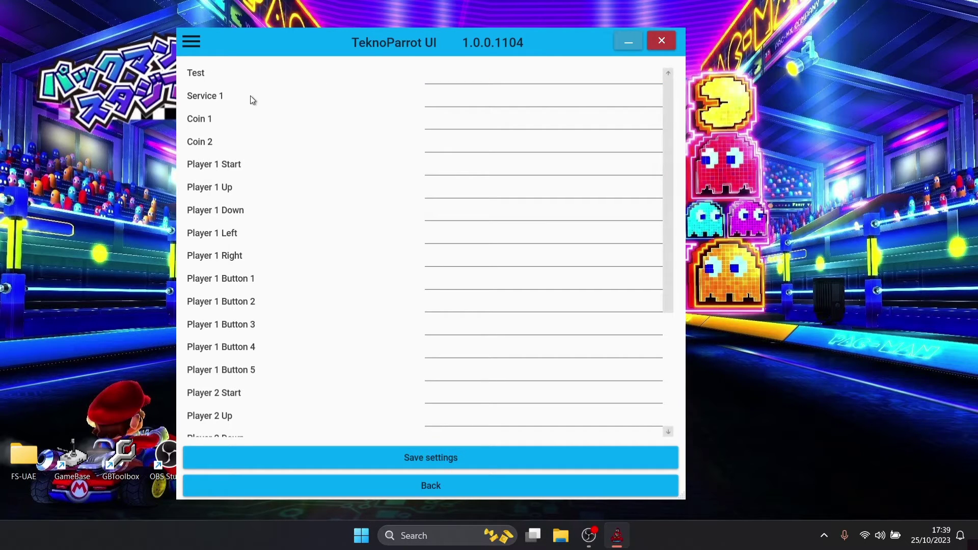
pyautogui.click(552, 77)
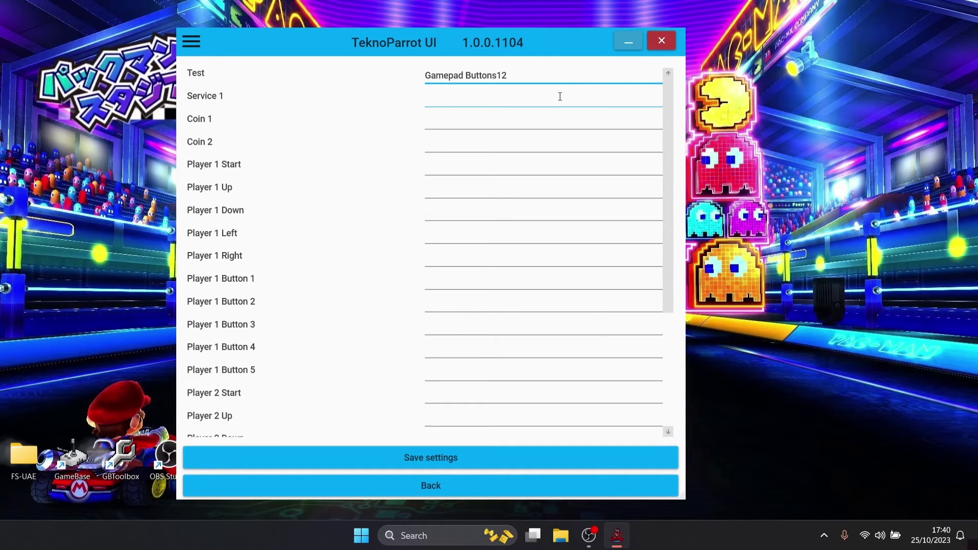
pyautogui.click(525, 120)
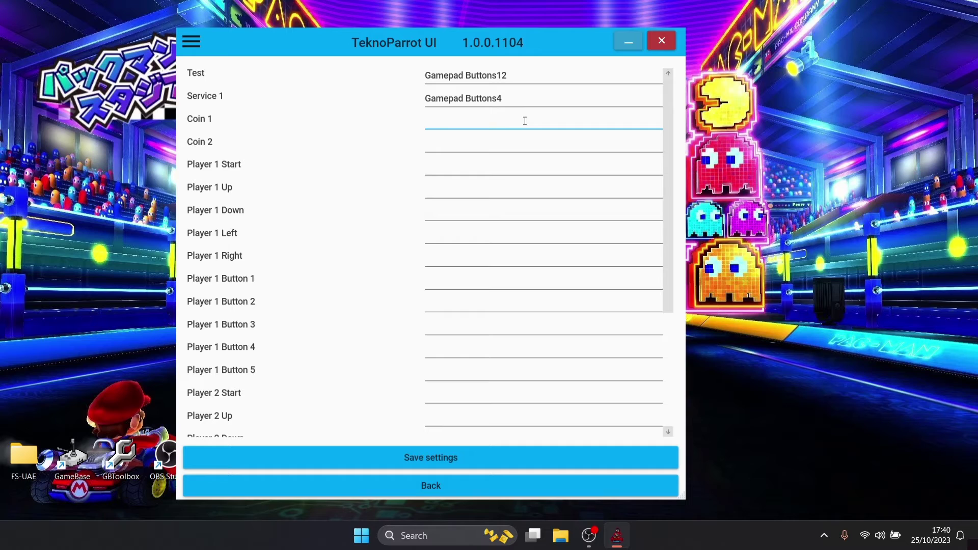
pyautogui.click(526, 145)
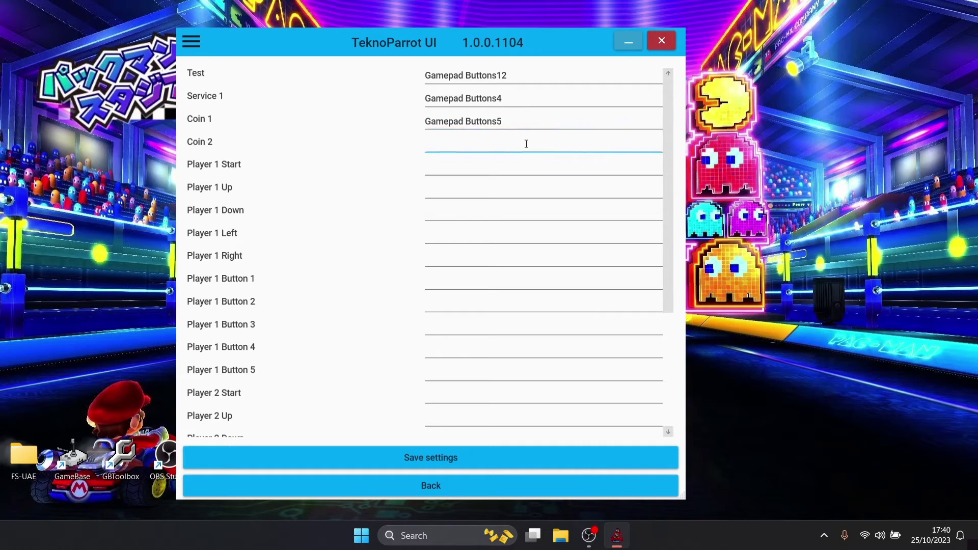
pyautogui.click(522, 164)
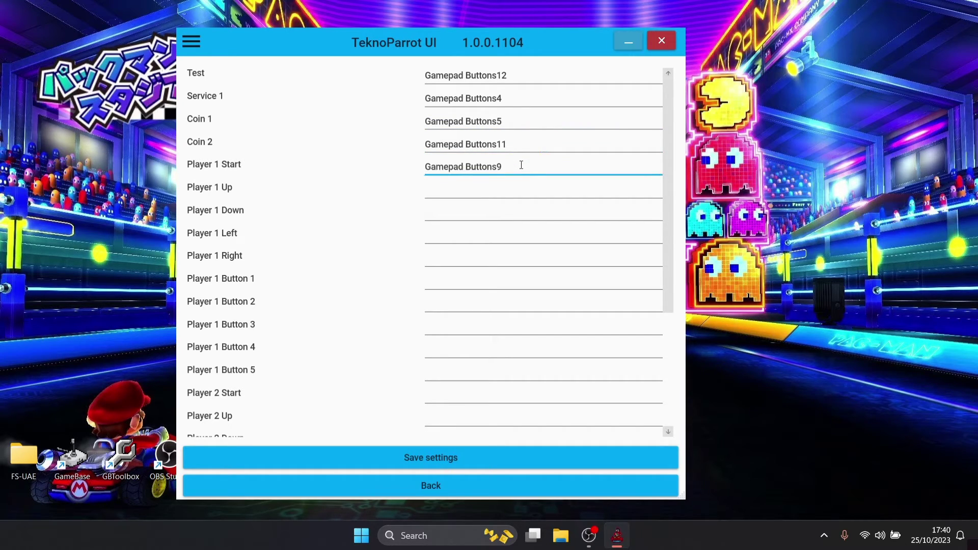
pyautogui.click(518, 189)
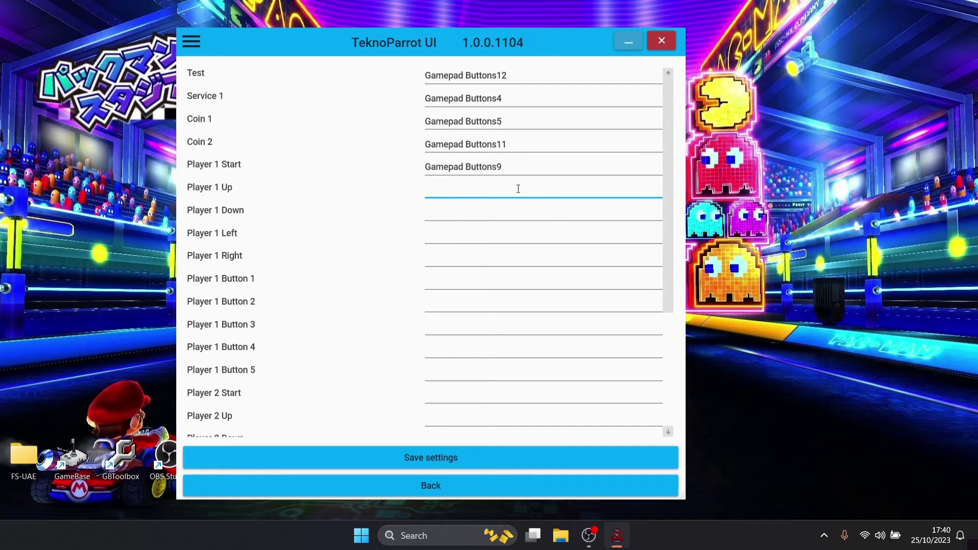
pyautogui.click(519, 218)
pyautogui.click(497, 230)
pyautogui.click(500, 261)
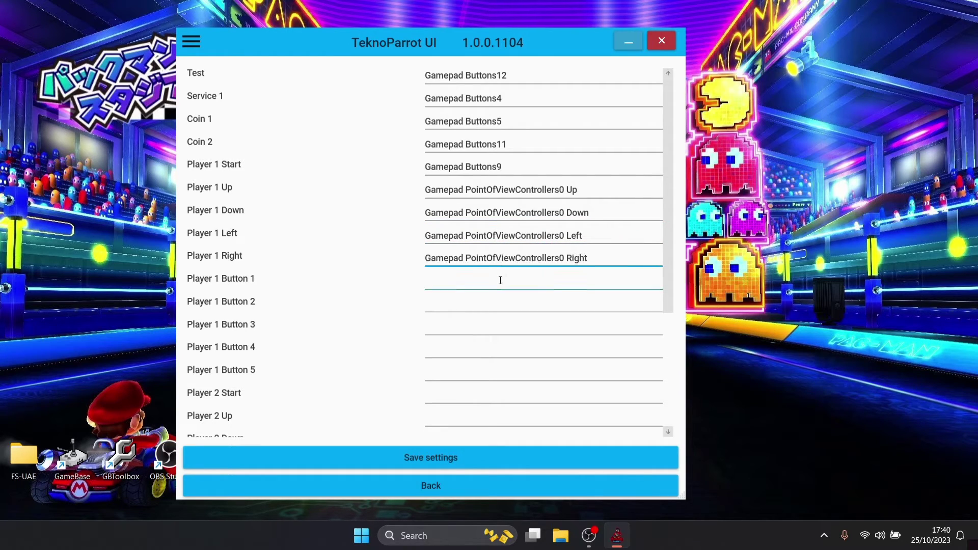
pyautogui.click(501, 280)
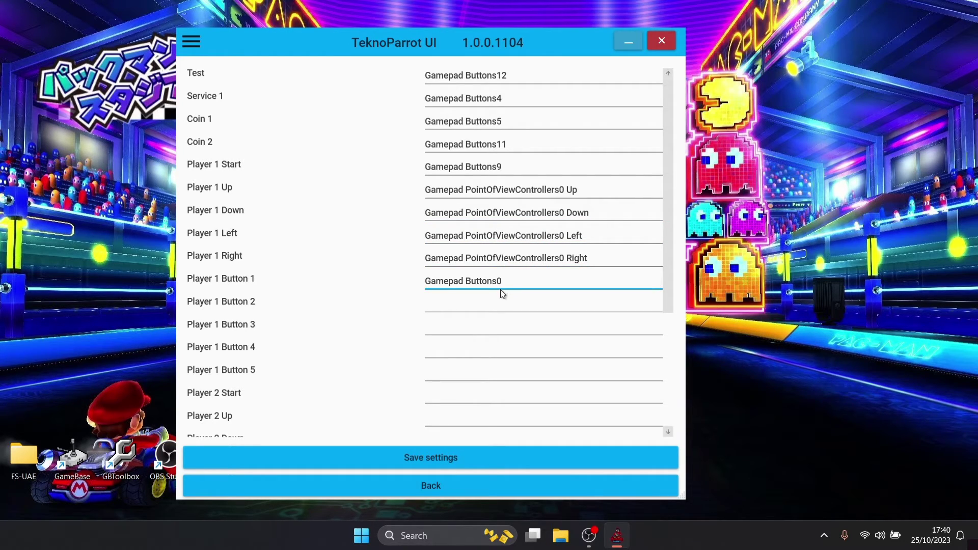
# Bind Player 1 Buttons 2, 3, 4 and 5 to gamepad buttons and save the joystick settings
pyautogui.click(501, 304)
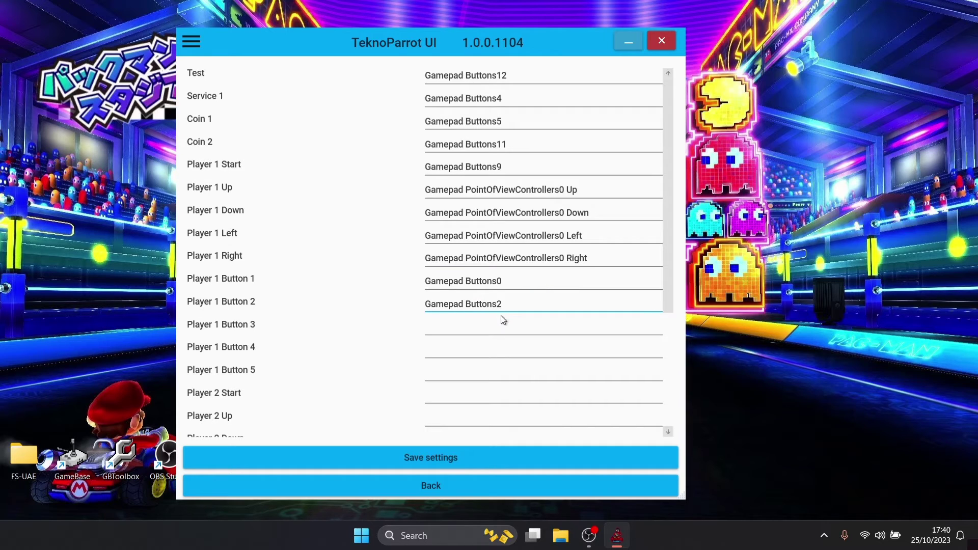
pyautogui.click(502, 320)
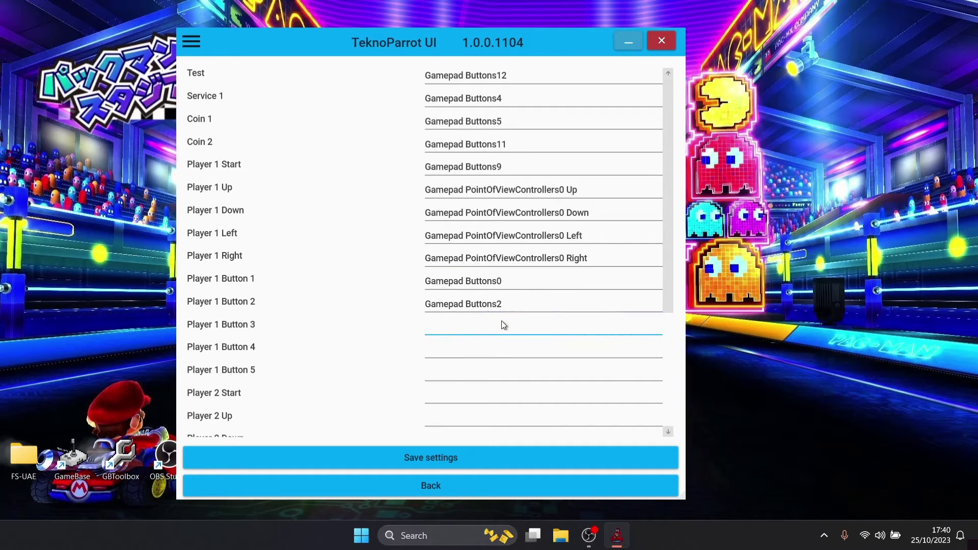
pyautogui.click(505, 351)
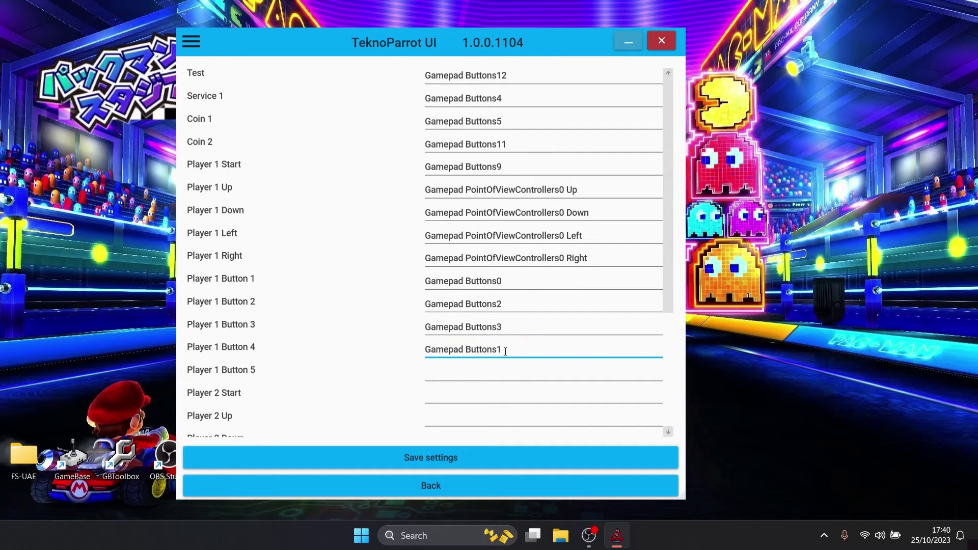
pyautogui.click(502, 375)
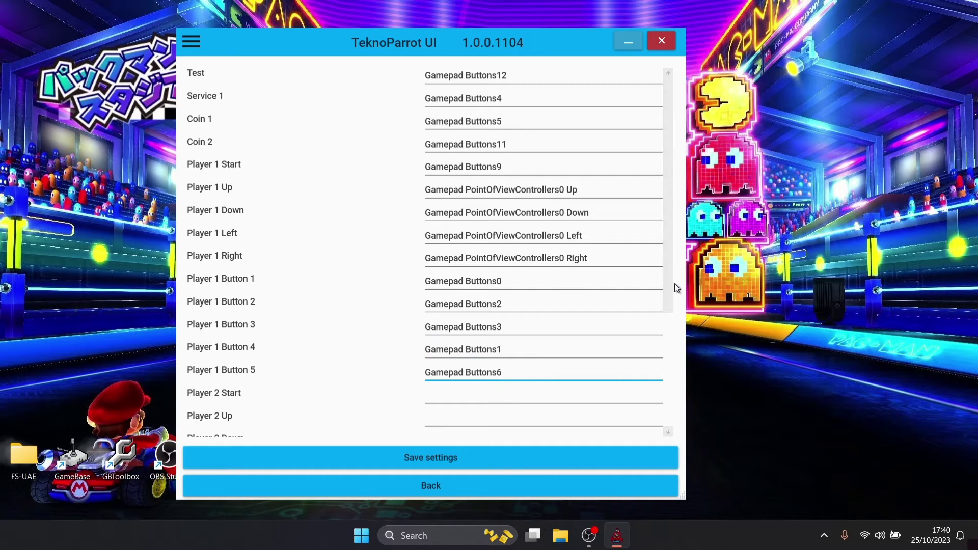
pyautogui.moveTo(674, 283); pyautogui.dragTo(678, 406)
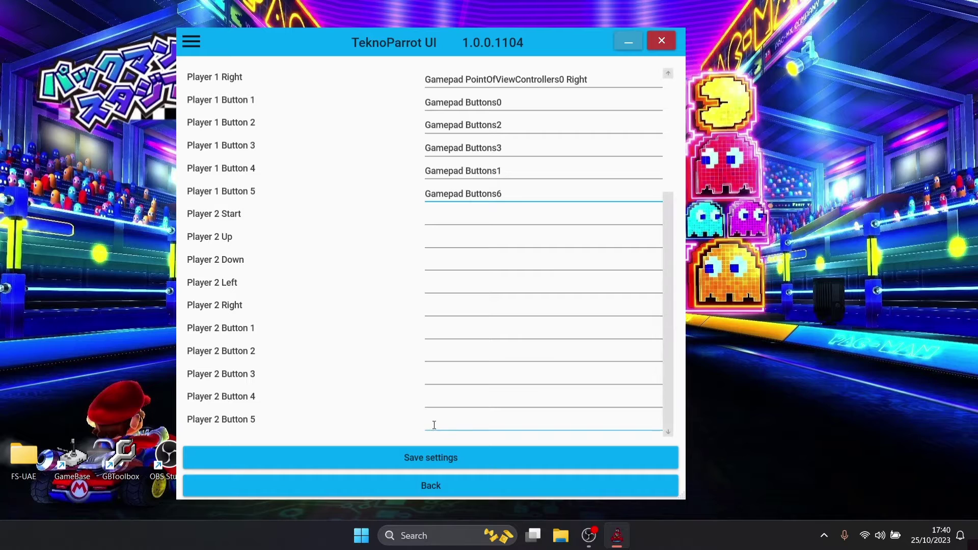
pyautogui.click(441, 460)
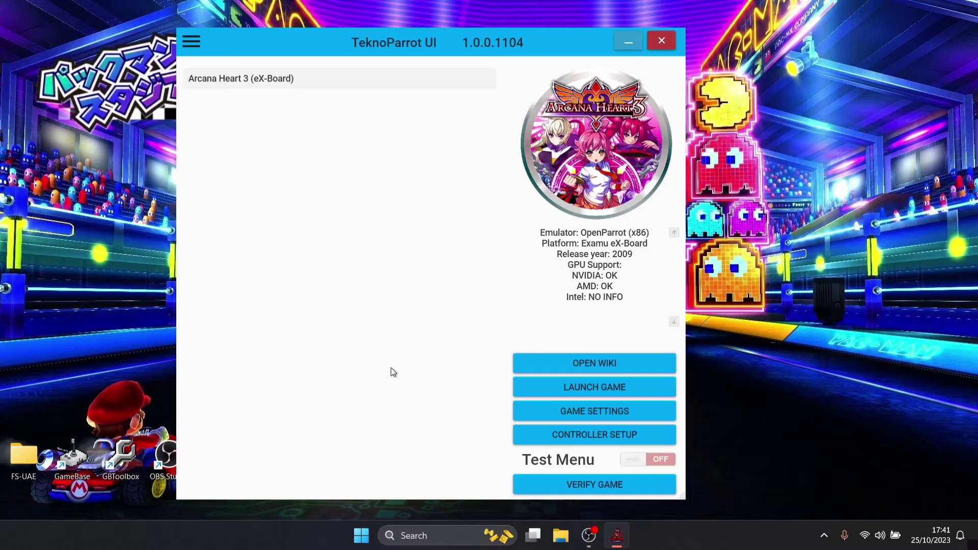
pyautogui.click(630, 392)
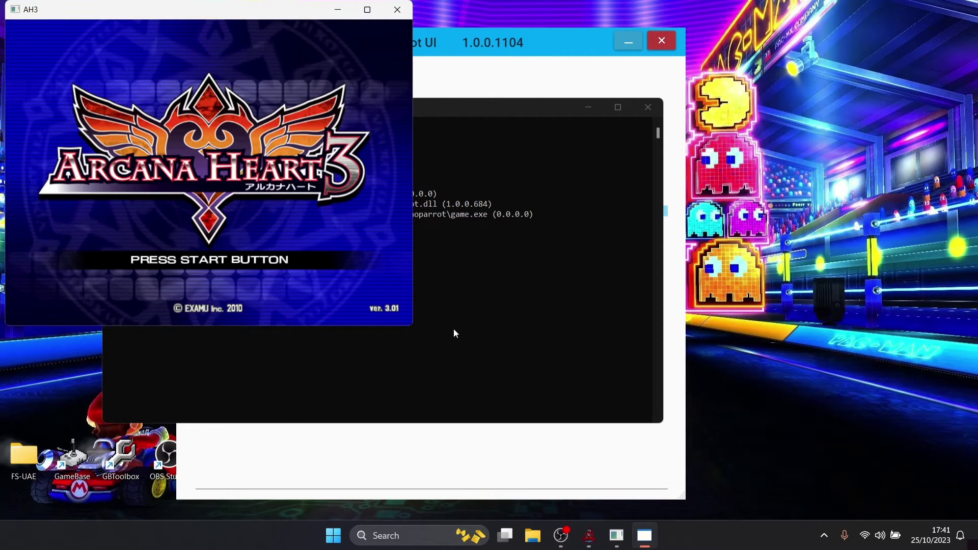
pyautogui.press('Return')
pyautogui.press('Down')
pyautogui.press('Right')
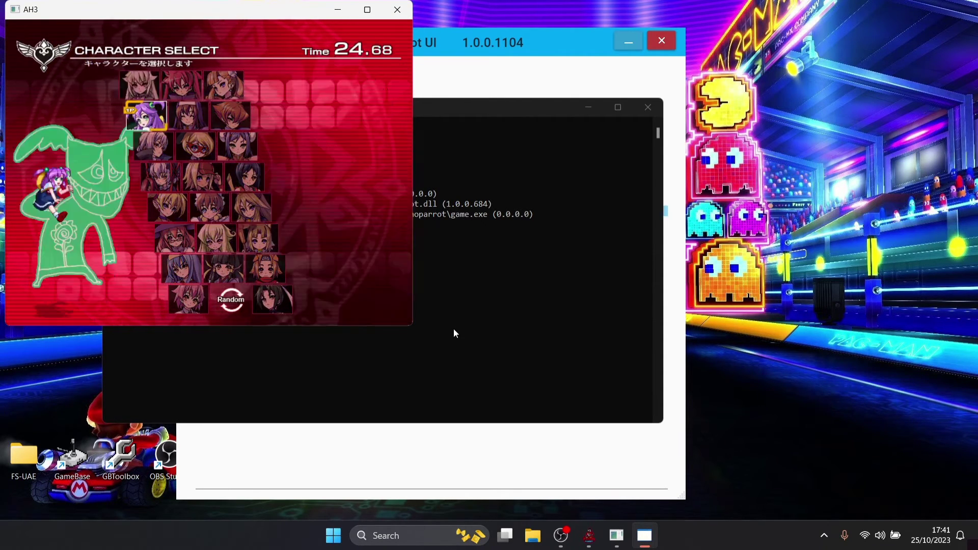
pyautogui.press('Return')
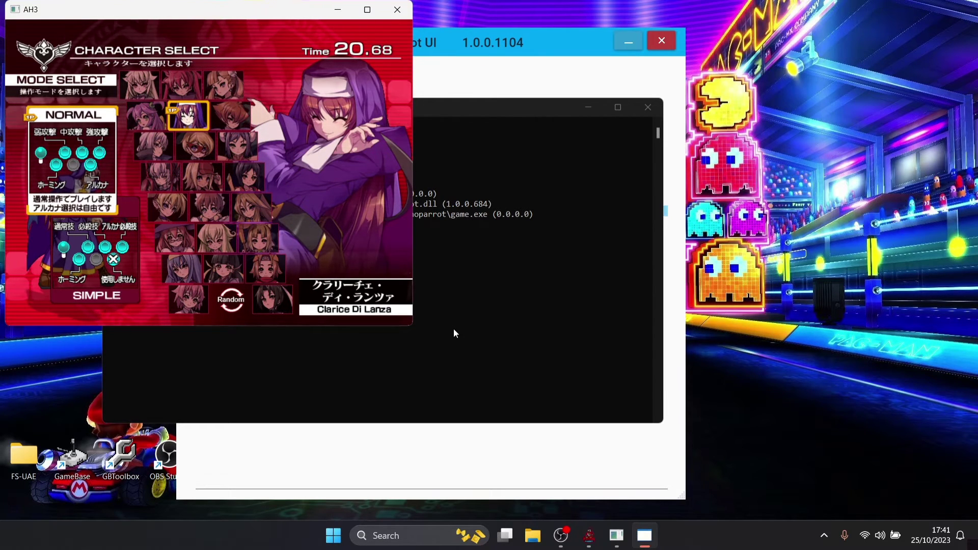
pyautogui.press('Down')
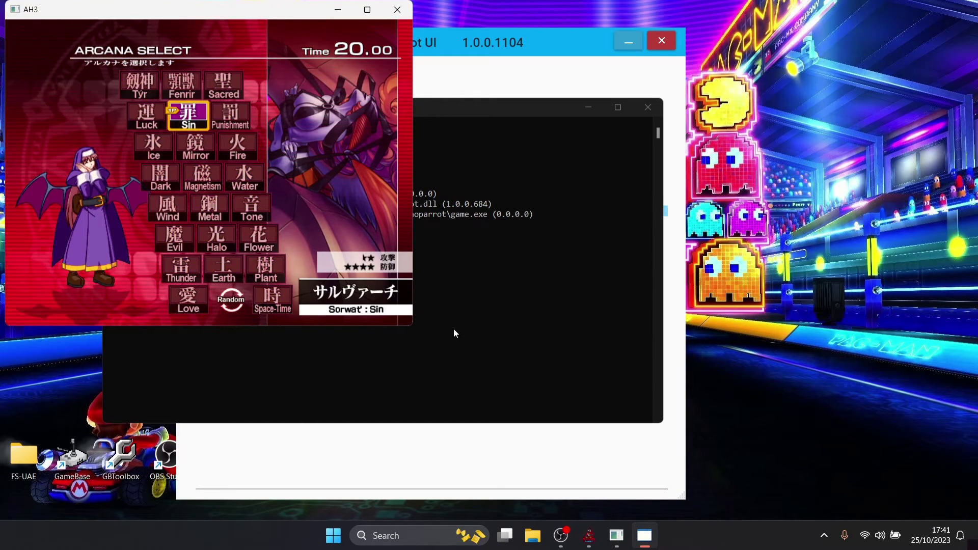
pyautogui.press('Return')
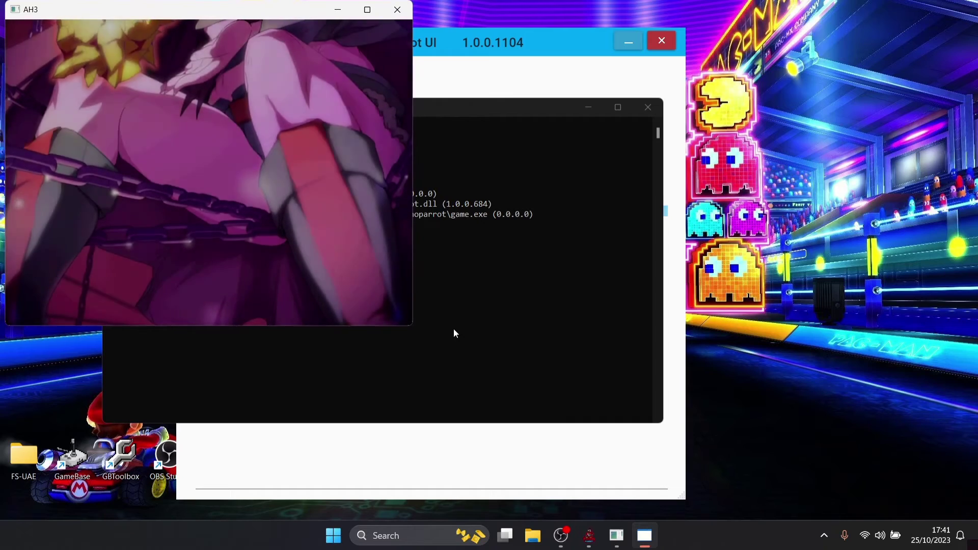
pyautogui.press('Return')
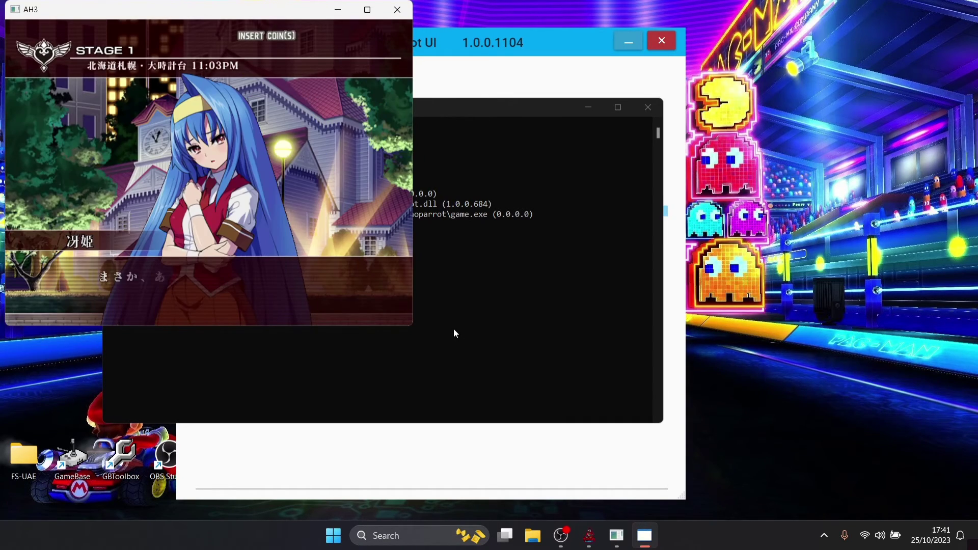
pyautogui.press('Return')
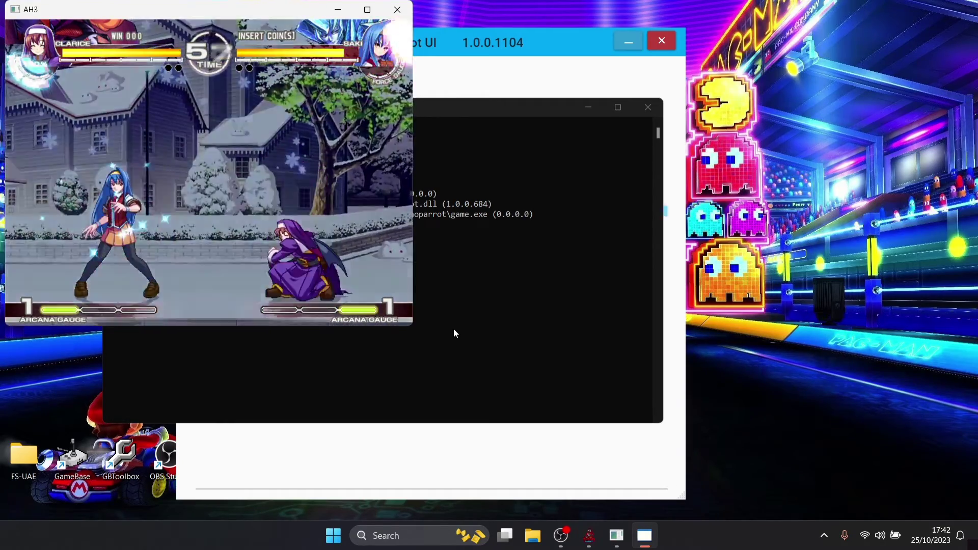
pyautogui.press('Escape')
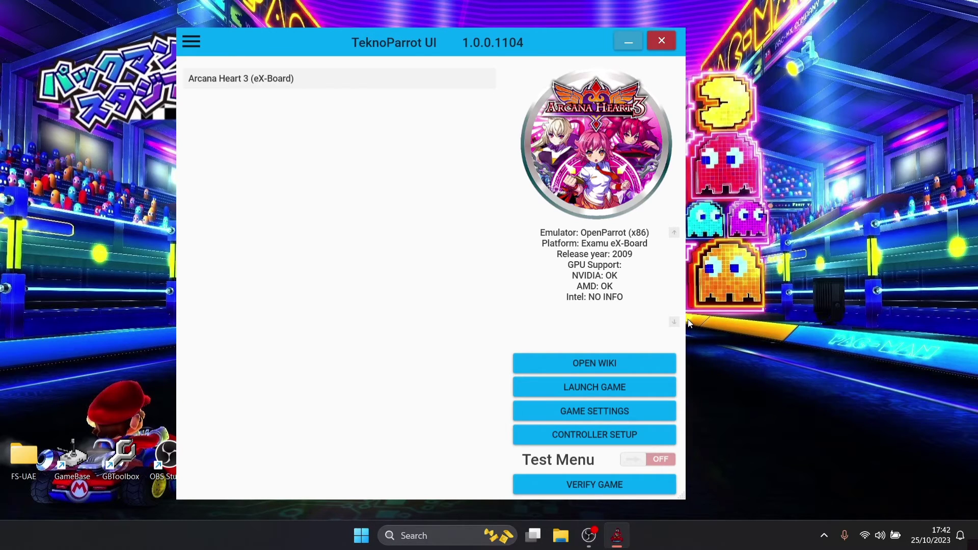
# Untick General - Windowed in Arcana Heart 3's game settings and save them
pyautogui.click(567, 412)
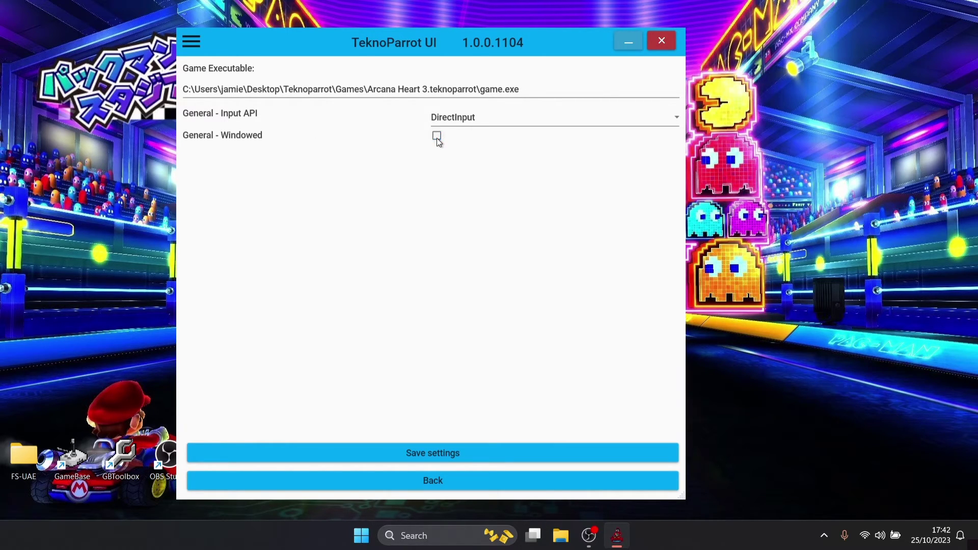
pyautogui.click(443, 453)
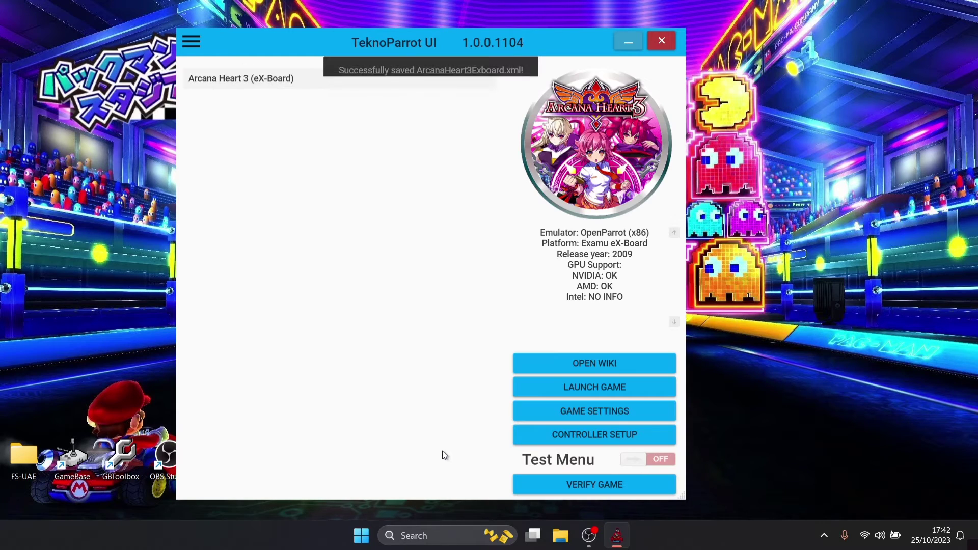
# Launch Arcana Heart 3 full screen, fight as Dorothy Albright in NORMAL mode, then quit mid-match
pyautogui.click(605, 388)
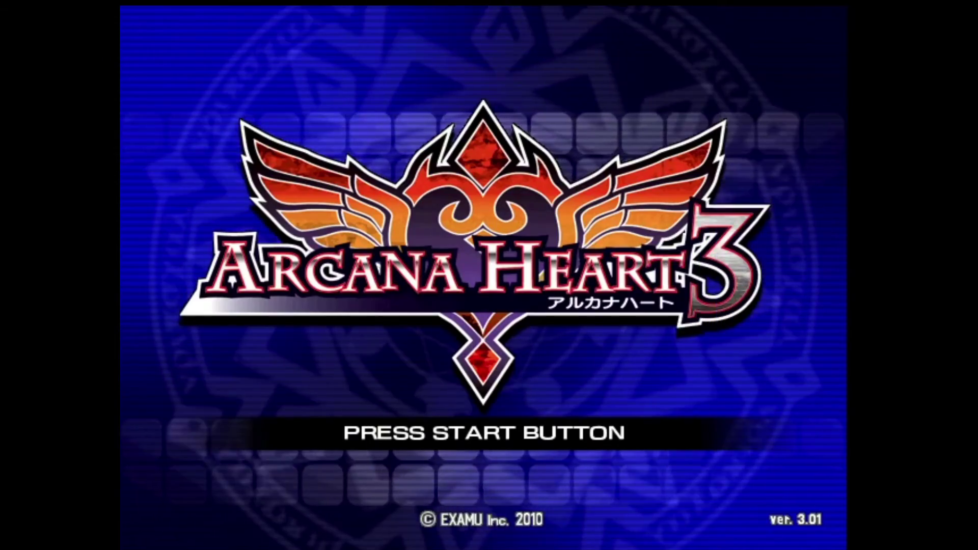
pyautogui.press('1')
pyautogui.press('Down')
pyautogui.press('Down')
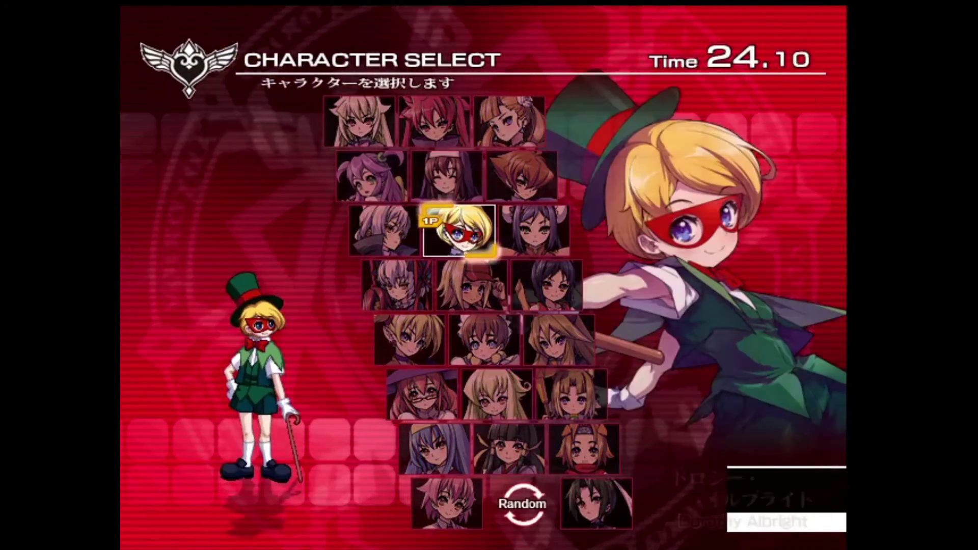
pyautogui.press('ctrl')
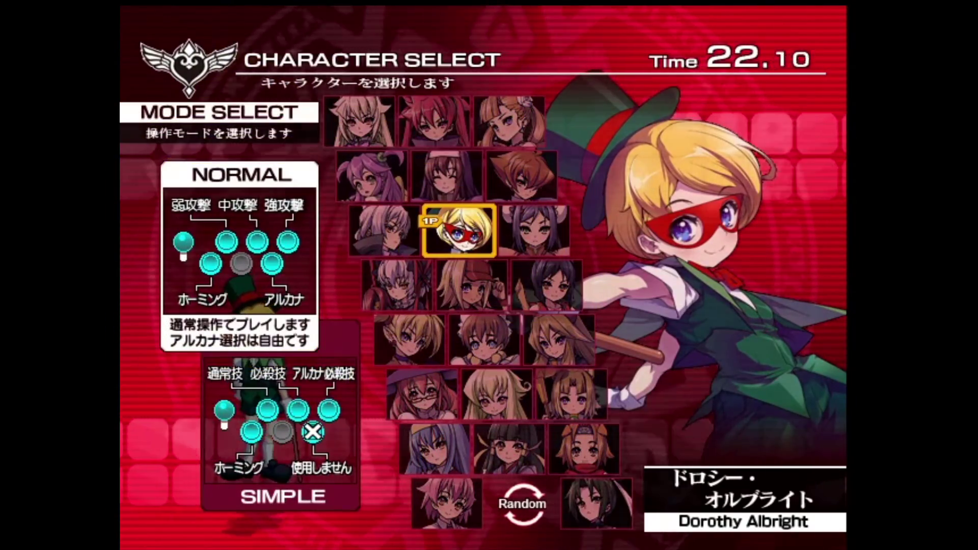
pyautogui.press('ctrl')
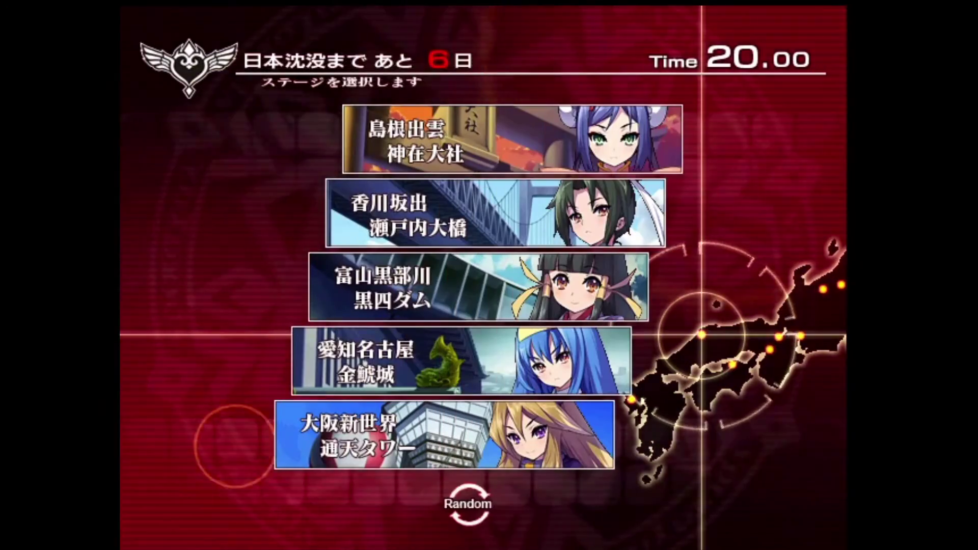
pyautogui.press('ctrl')
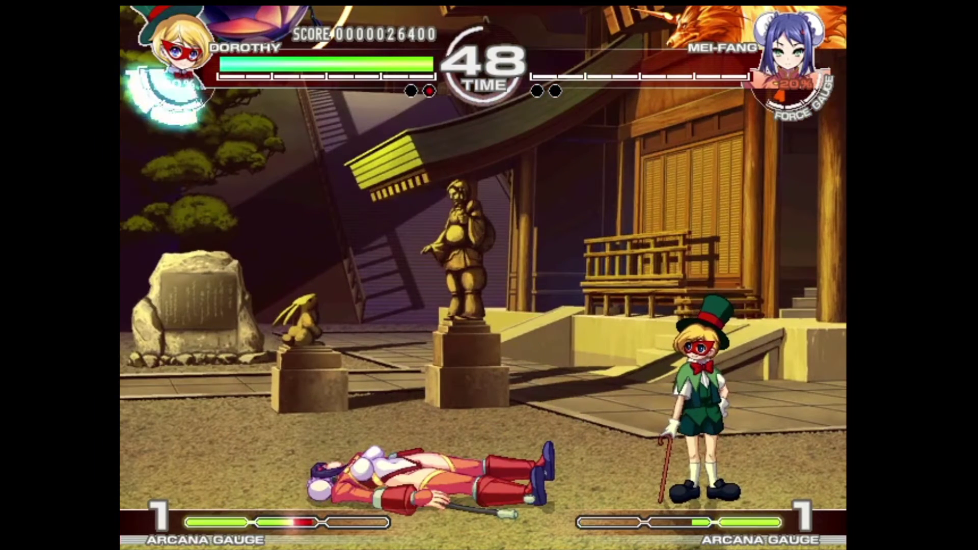
pyautogui.press('Escape')
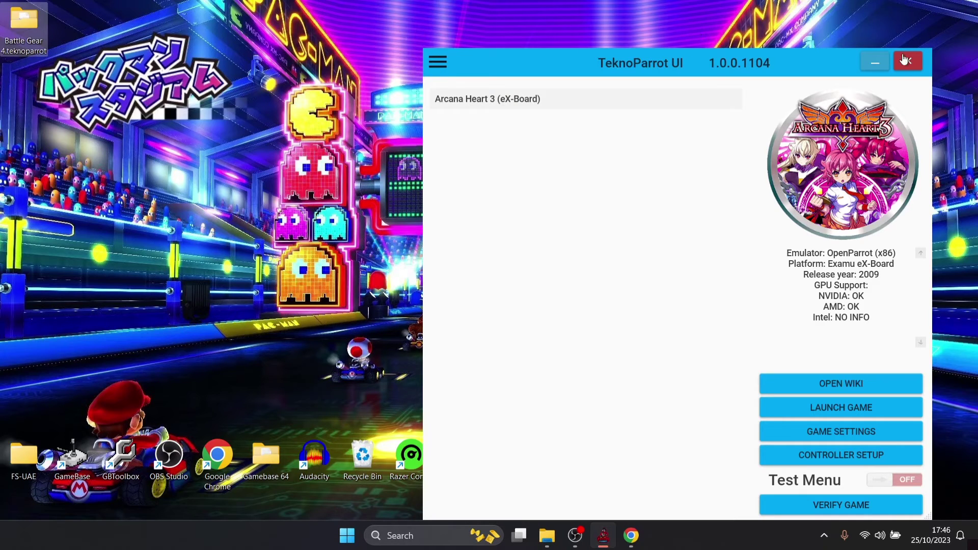
# Close the TeknoParrot window and confirm Yes in the Are you sure? prompt
pyautogui.click(908, 61)
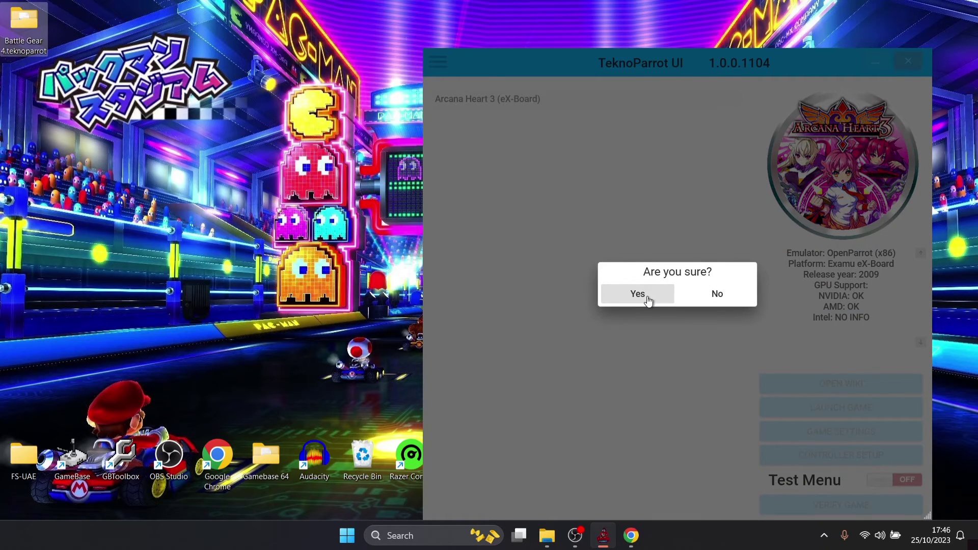
pyautogui.click(648, 301)
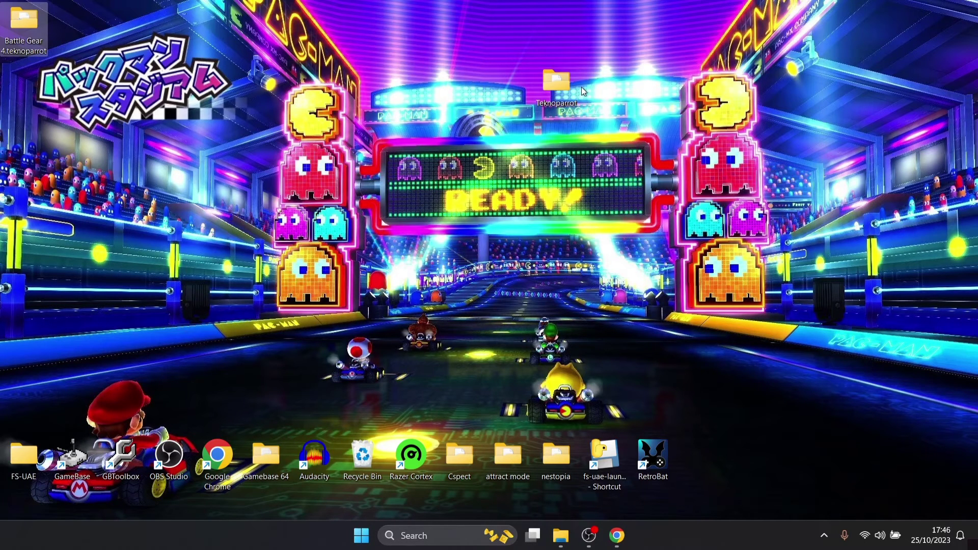
# Open the desktop Teknoparrot folder maximised and run TeknoParrotUi.exe from it
pyautogui.doubleClick(562, 87)
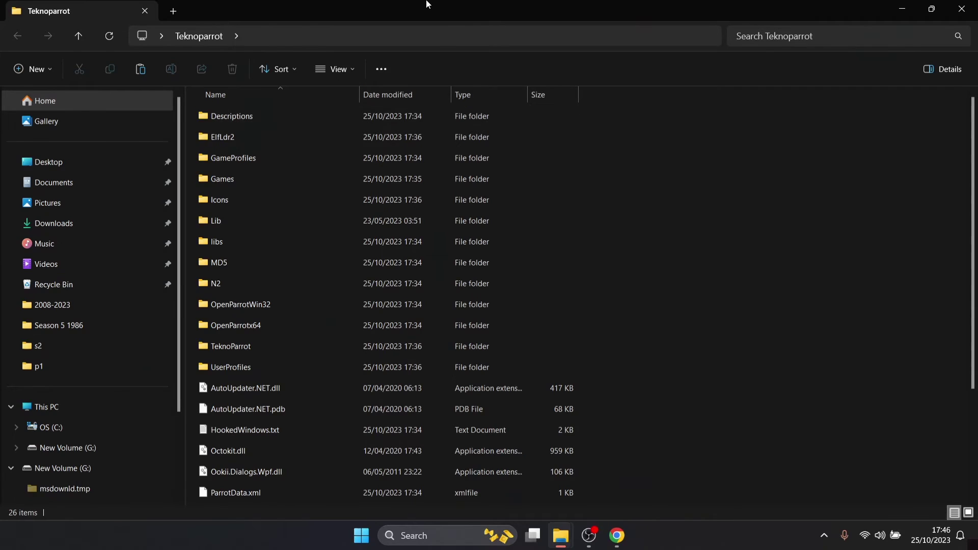
pyautogui.doubleClick(426, 5)
pyautogui.moveTo(22, 26); pyautogui.dragTo(756, 265)
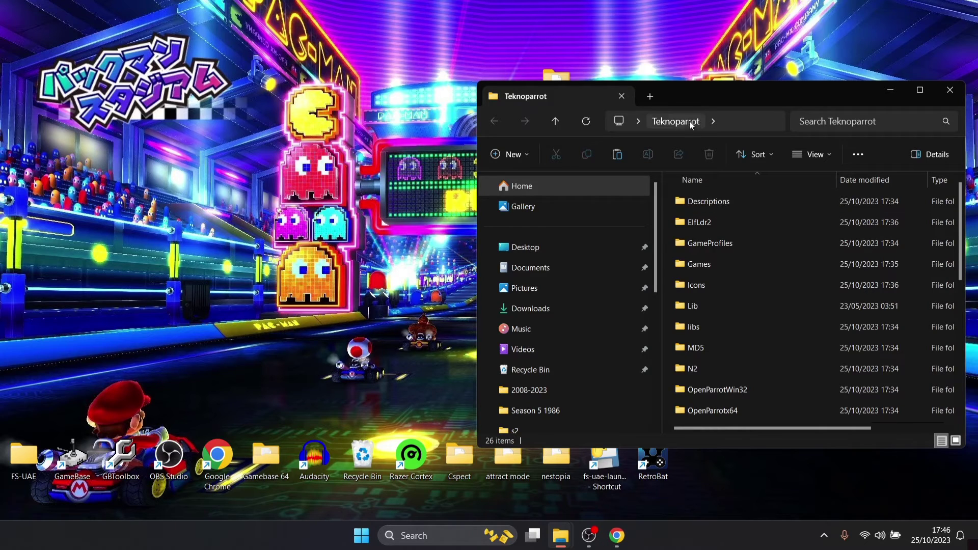
pyautogui.doubleClick(766, 94)
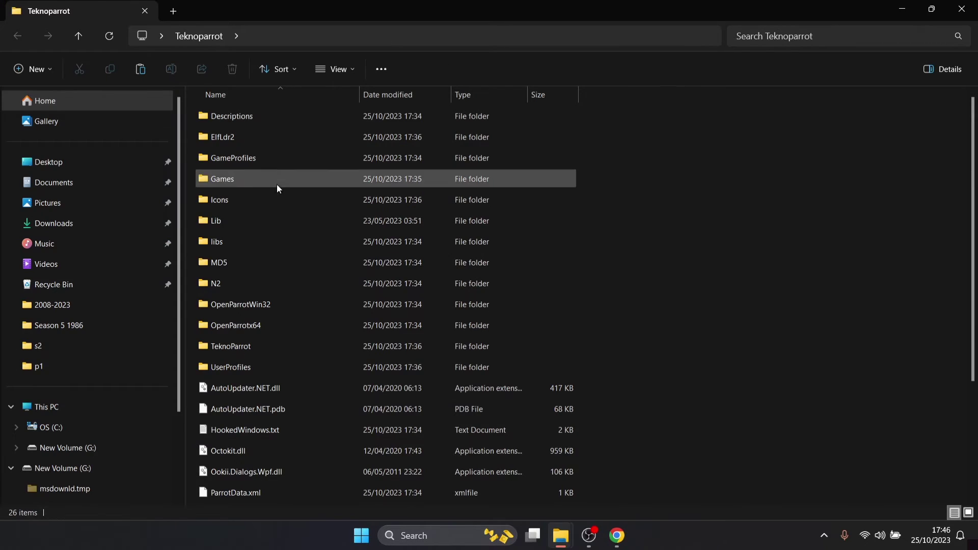
pyautogui.scroll(-3, 974, 157)
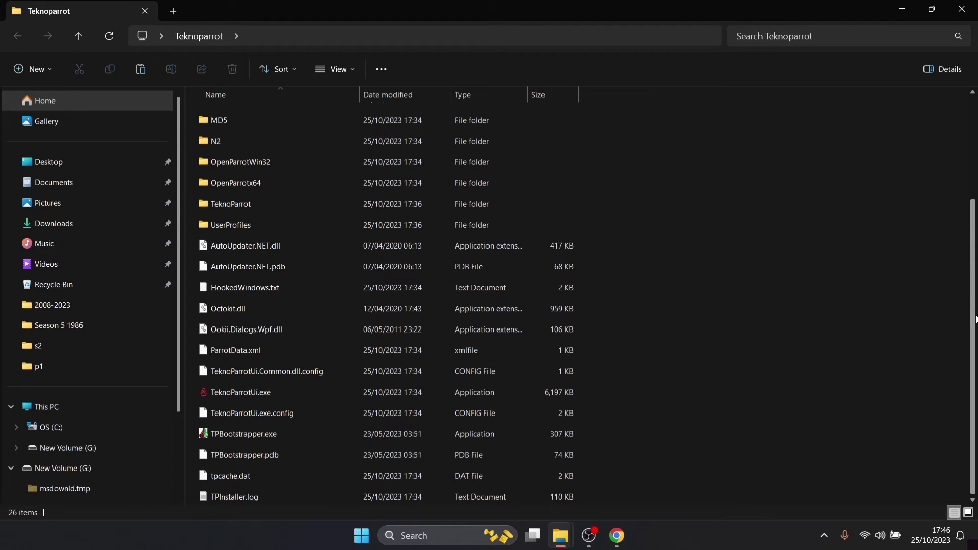
pyautogui.doubleClick(284, 396)
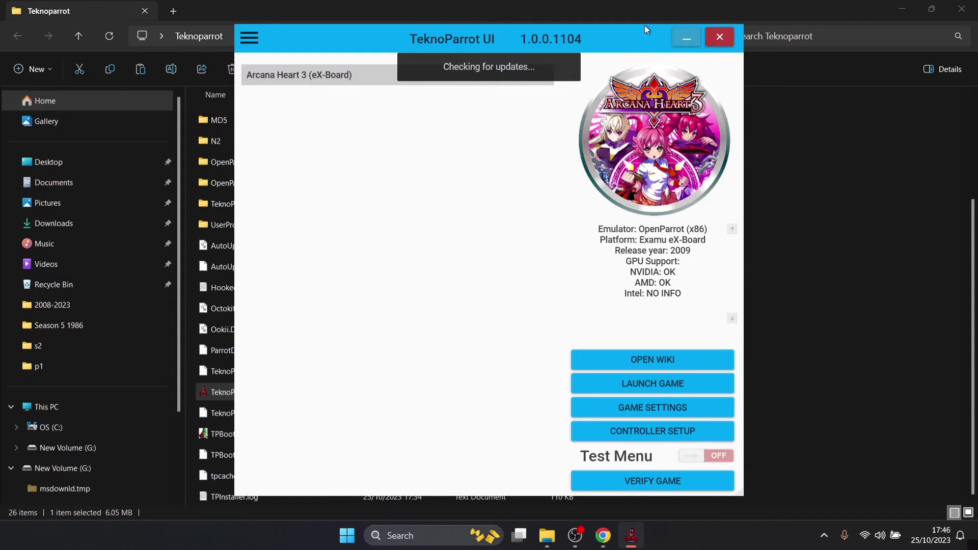
# Pick Battle Gear 4 on the Add Game page and add it to the library
pyautogui.click(967, 7)
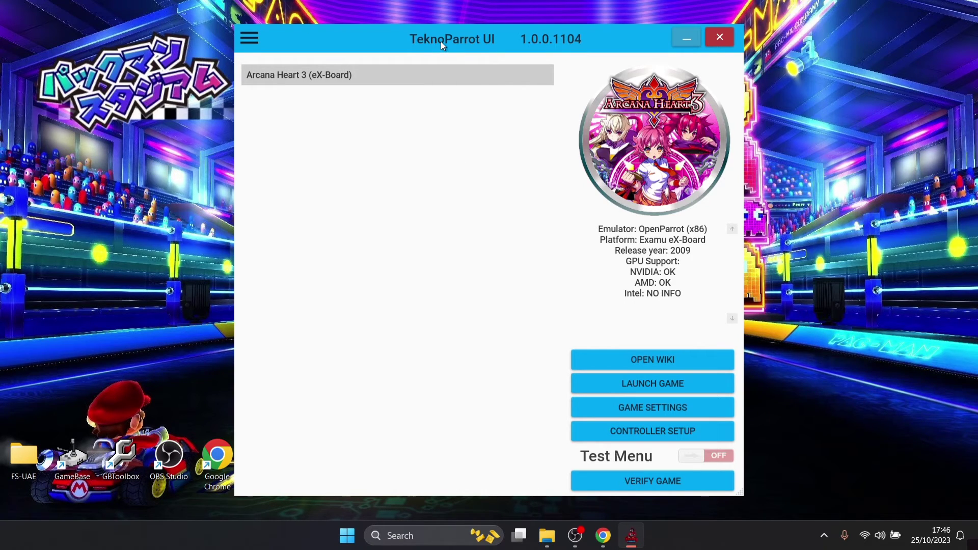
pyautogui.click(246, 40)
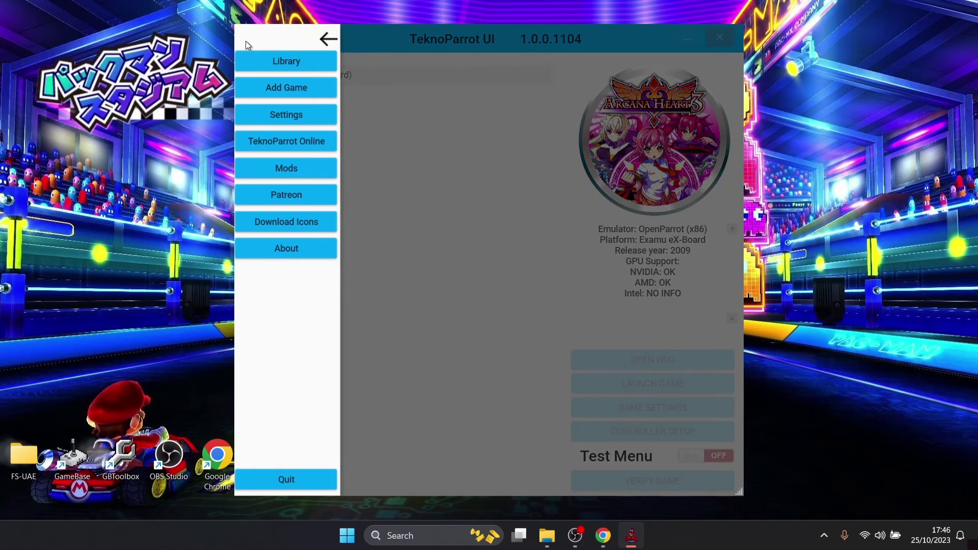
pyautogui.click(300, 91)
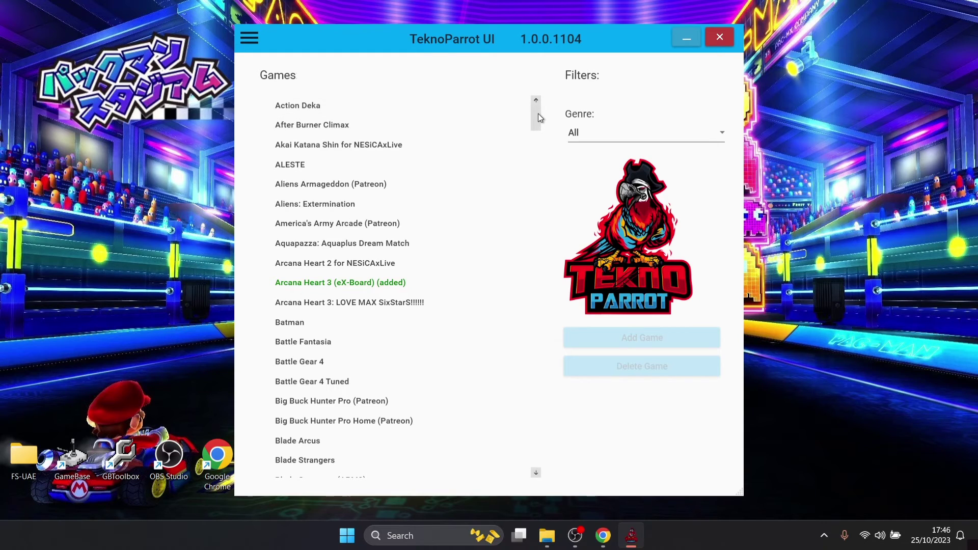
pyautogui.moveTo(539, 117); pyautogui.dragTo(538, 119)
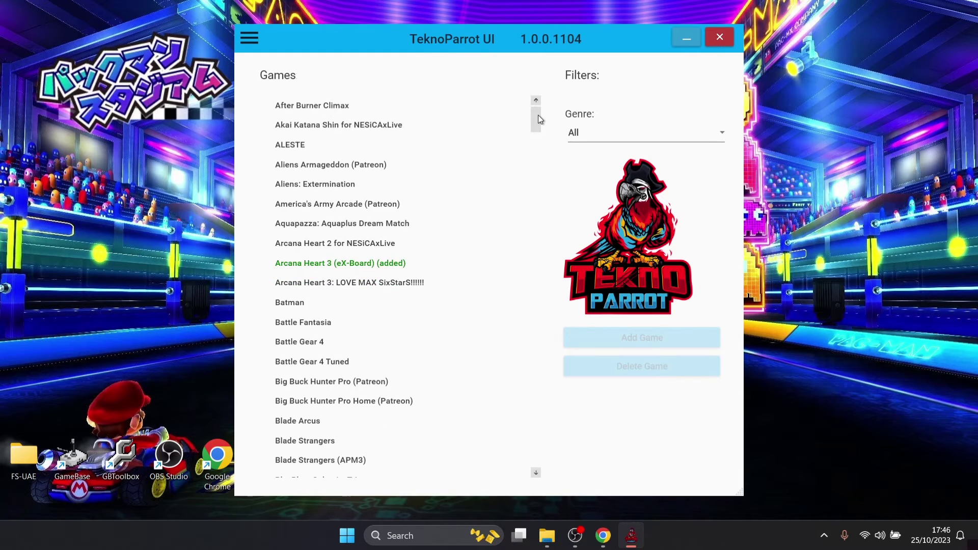
pyautogui.click(335, 341)
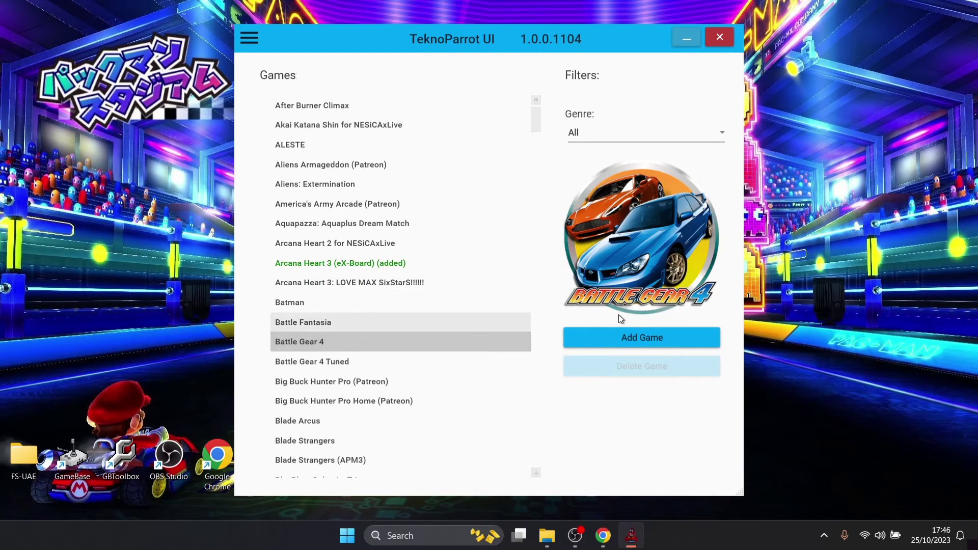
pyautogui.click(637, 337)
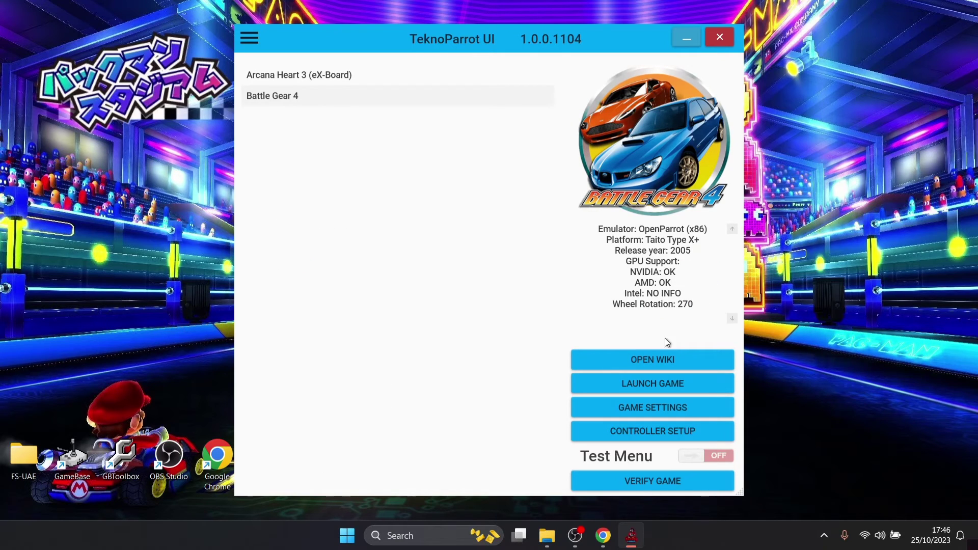
# Set Battle Gear 4's Game Executable to Desktop\Teknoparrot\Games\Battle Gear 4.teknoparrot\game.exe
pyautogui.click(689, 408)
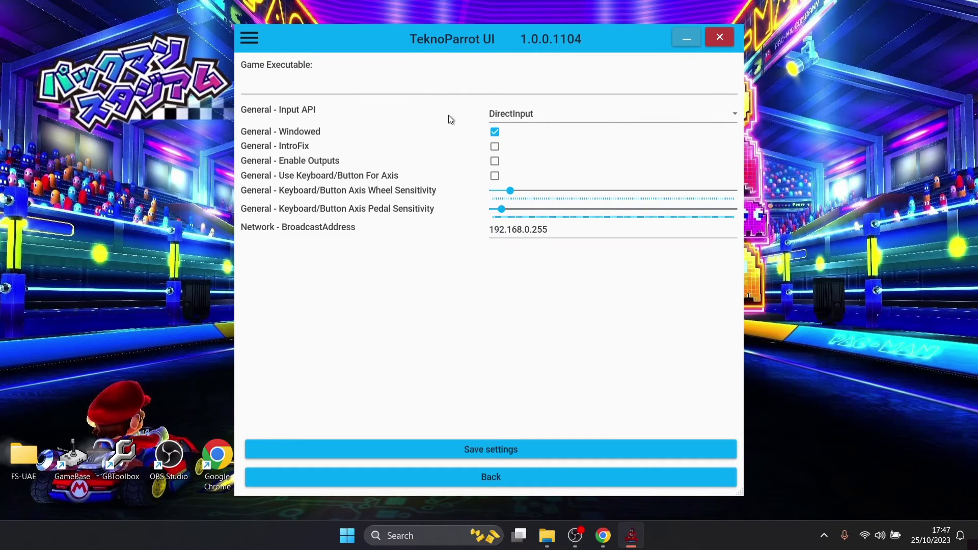
pyautogui.click(366, 84)
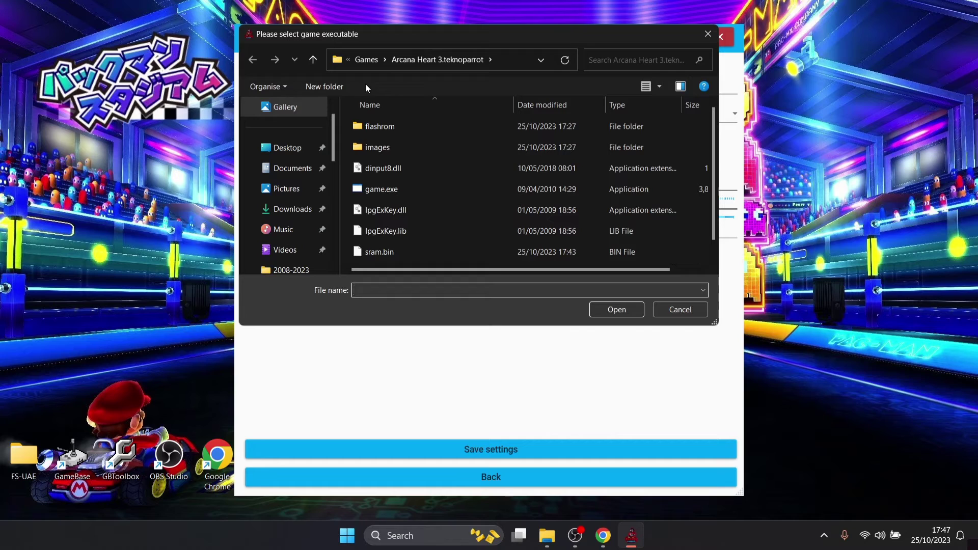
pyautogui.click(287, 147)
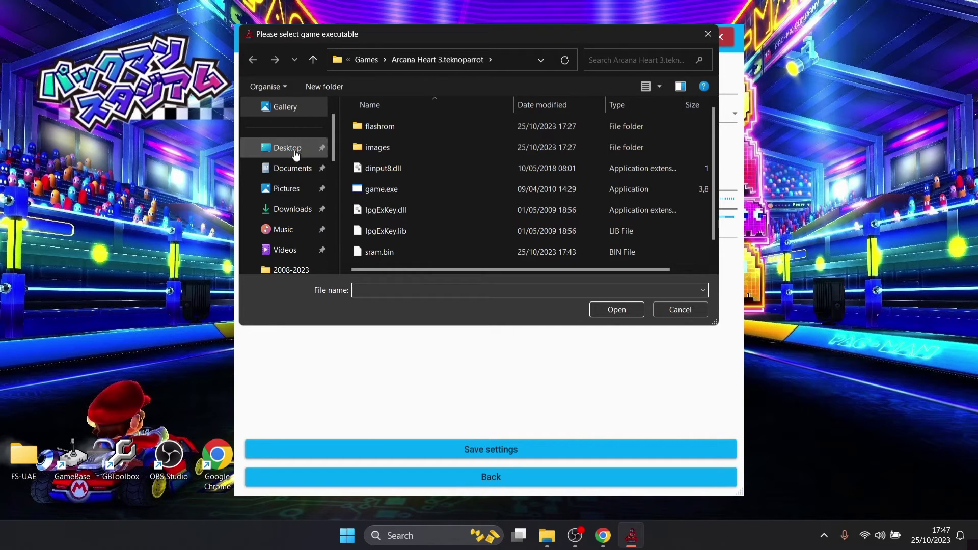
pyautogui.doubleClick(401, 204)
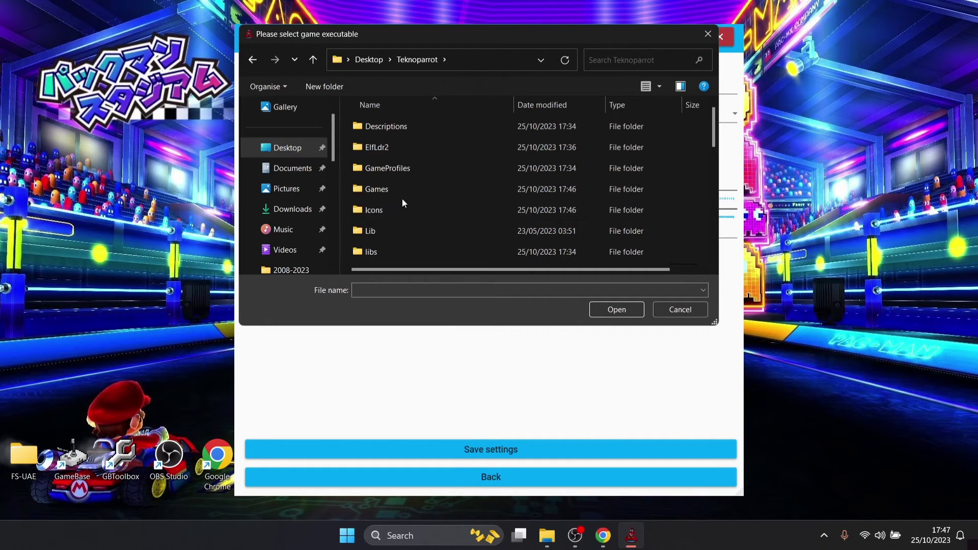
pyautogui.doubleClick(404, 191)
pyautogui.doubleClick(439, 148)
pyautogui.click(436, 190)
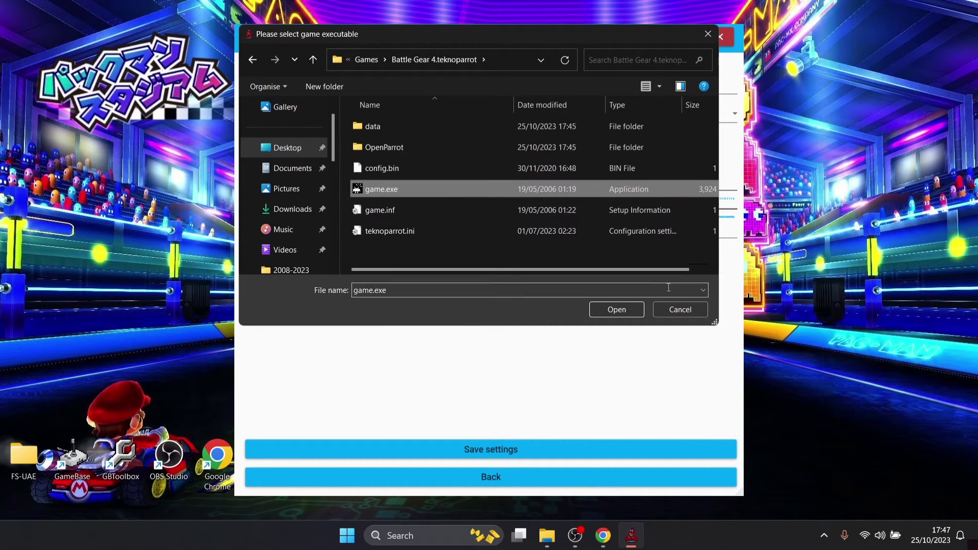
pyautogui.click(636, 310)
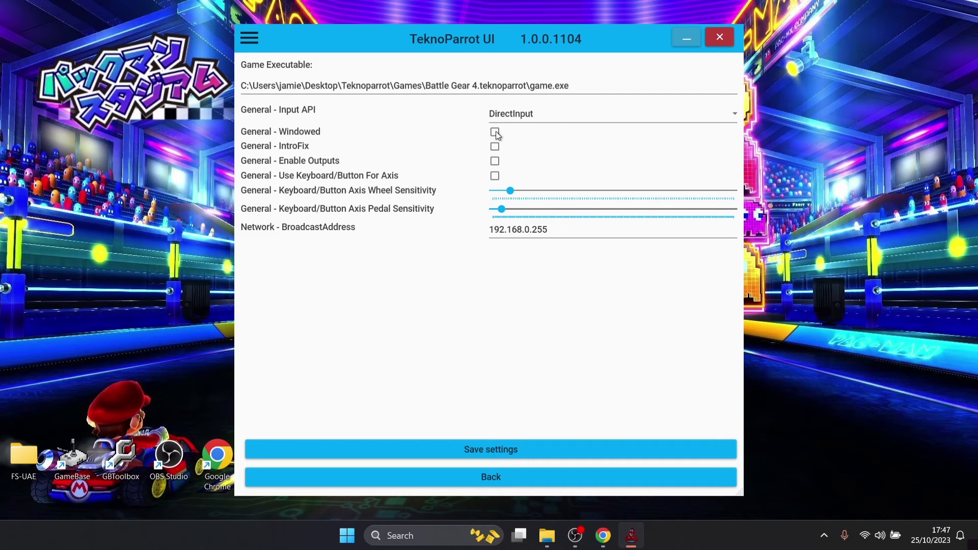
# Keep DirectInput as the input API and save the settings to BattleGear4.xml
pyautogui.click(575, 113)
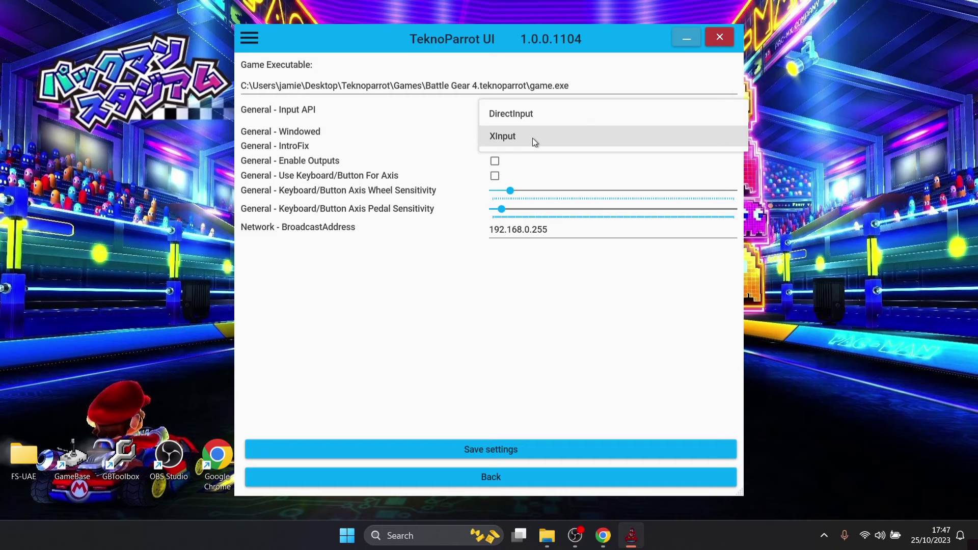
pyautogui.click(582, 113)
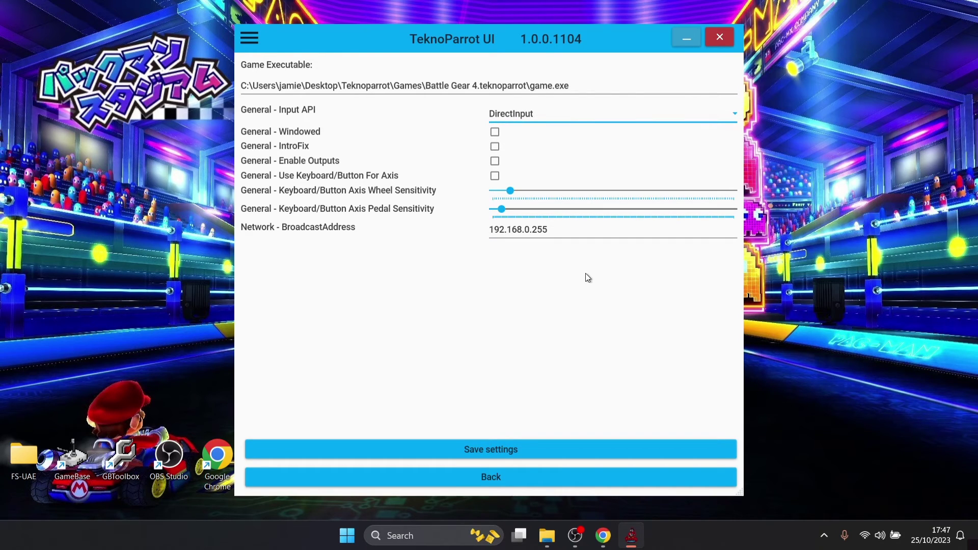
pyautogui.click(585, 449)
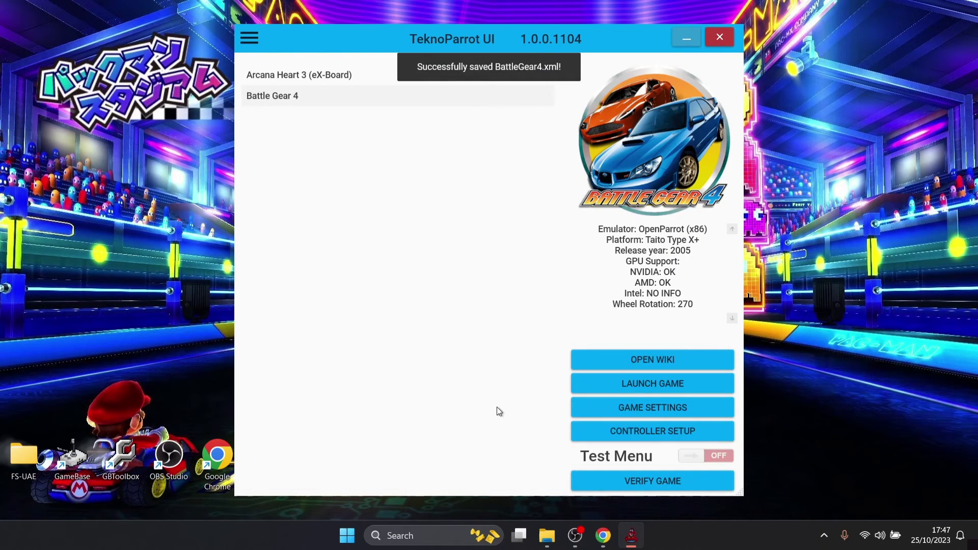
# Bind Test, Service/Coin, Start, View Change, Hazard, Overtake, Sidebrake, Seat Switches and Shift Up/Down
pyautogui.click(654, 432)
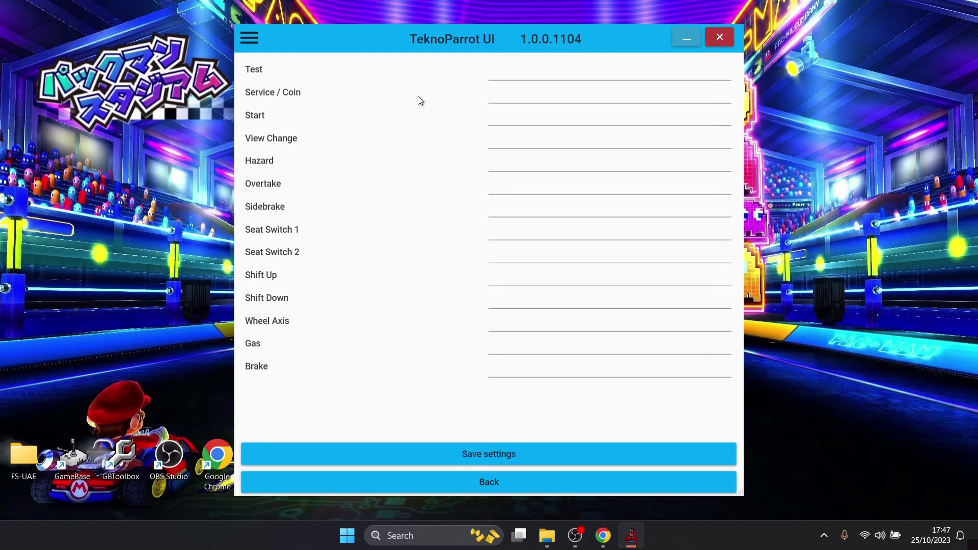
pyautogui.click(578, 72)
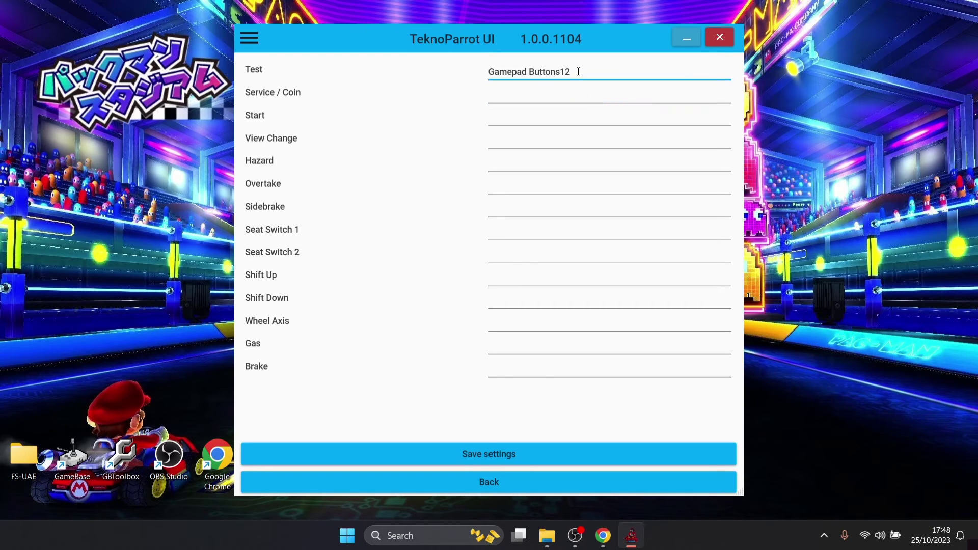
pyautogui.click(577, 91)
pyautogui.click(579, 115)
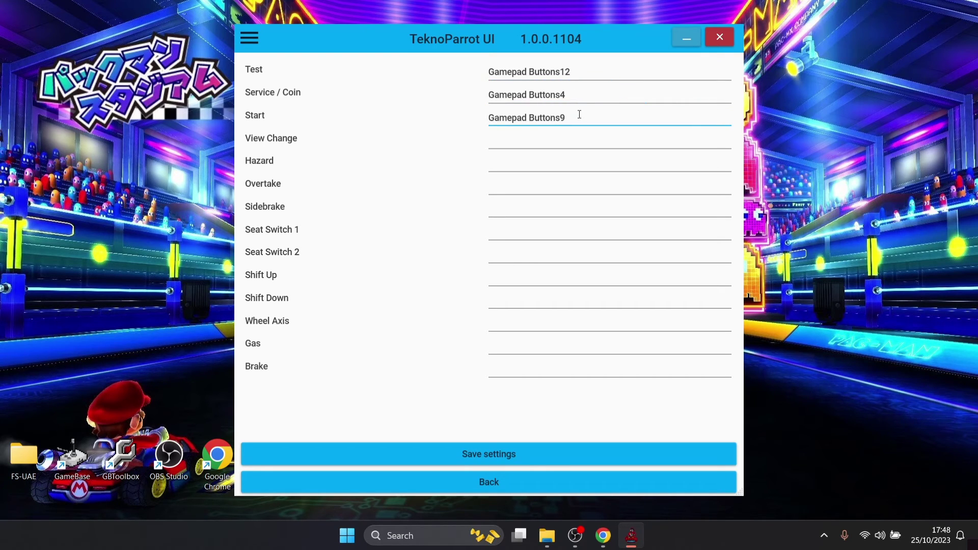
pyautogui.click(579, 139)
pyautogui.click(580, 162)
pyautogui.click(579, 185)
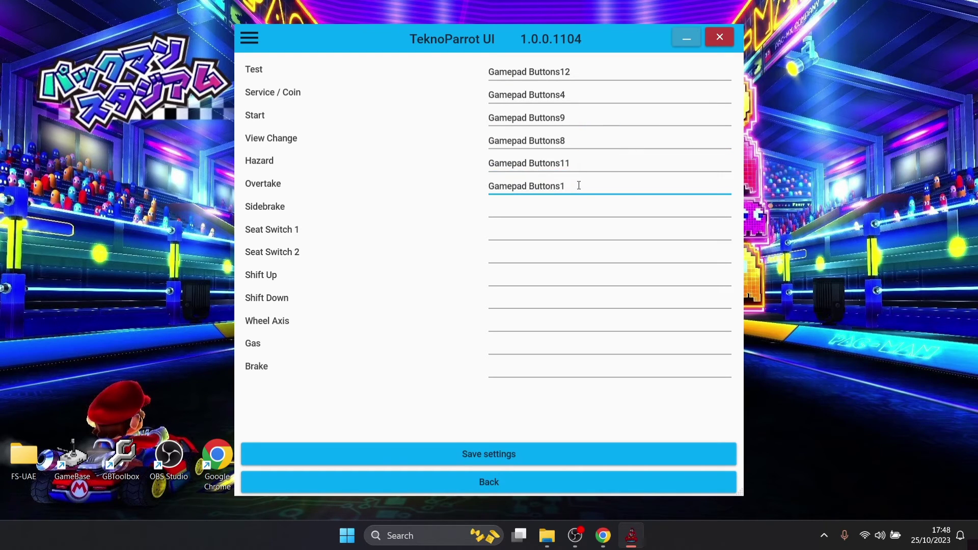
pyautogui.click(575, 206)
pyautogui.click(572, 227)
pyautogui.click(563, 253)
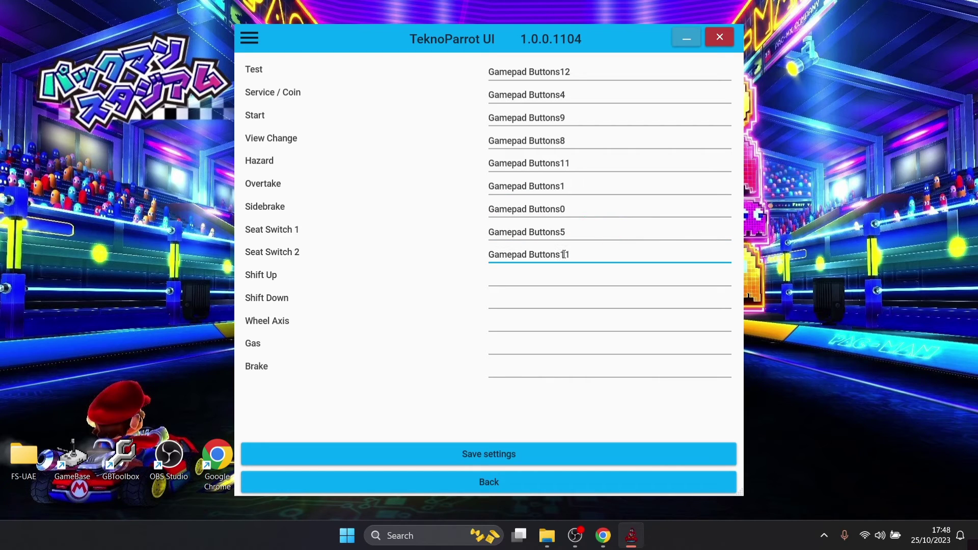
pyautogui.click(564, 278)
pyautogui.click(564, 304)
# Bind the Wheel Axis, Gas and Brake controls, then save the controller mappings
pyautogui.click(564, 323)
pyautogui.click(568, 352)
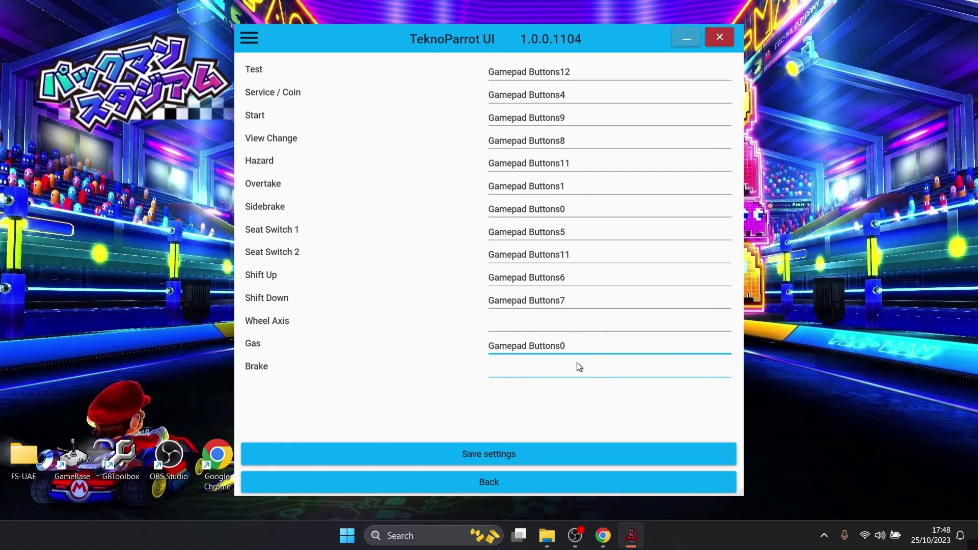
pyautogui.click(576, 363)
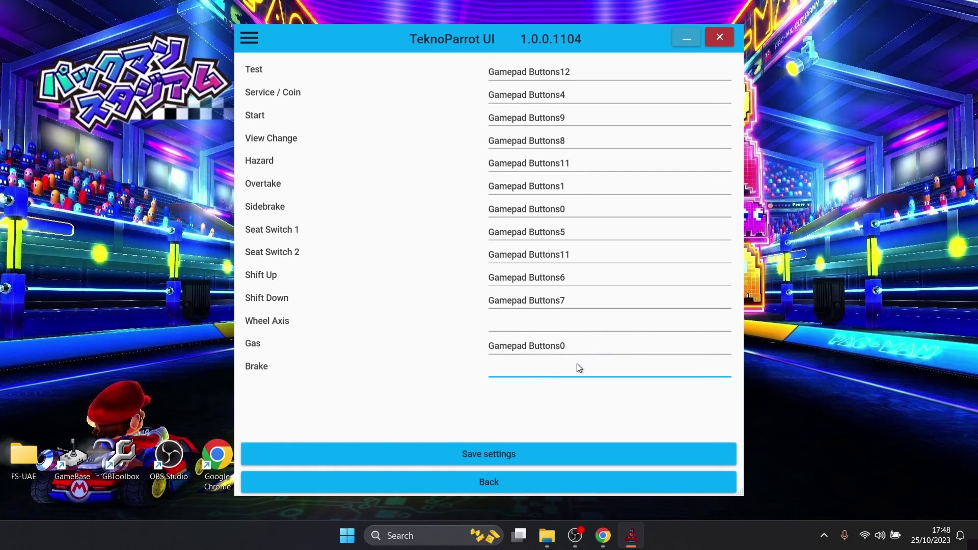
pyautogui.click(559, 453)
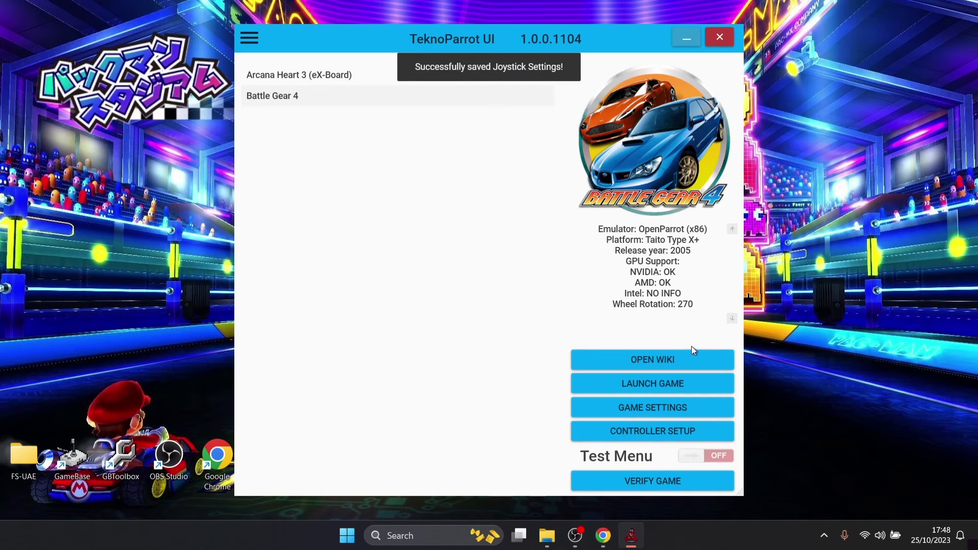
# Launch Battle Gear 4 and allow it through the Windows Security firewall
pyautogui.click(656, 390)
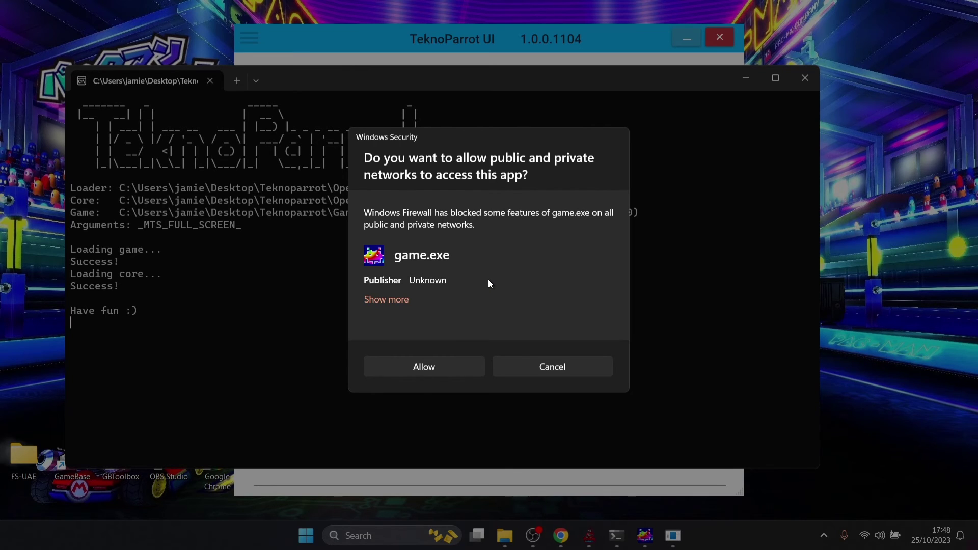
pyautogui.click(435, 368)
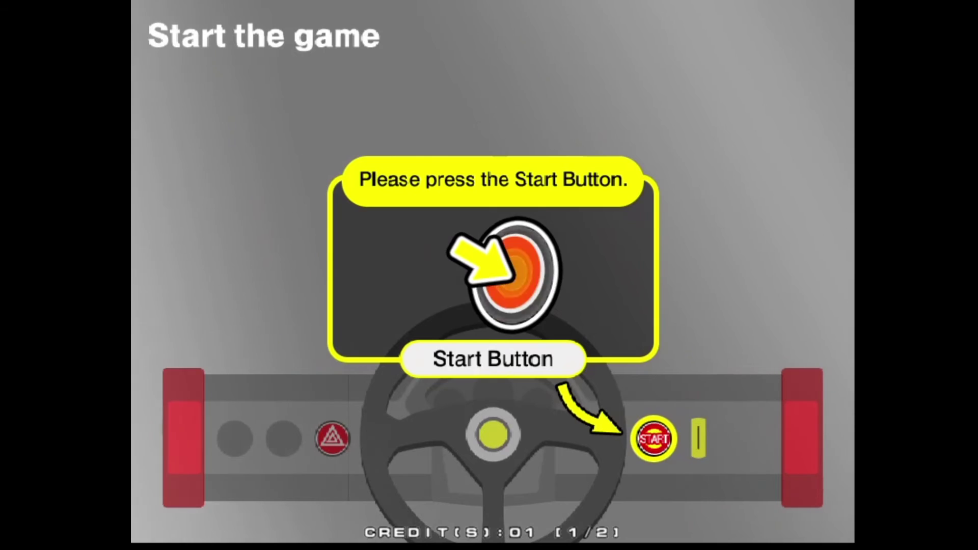
# Press Start (key 1) to spend the credit and begin a Battle Gear 4 game, dropping credits to 00
pyautogui.press('1')
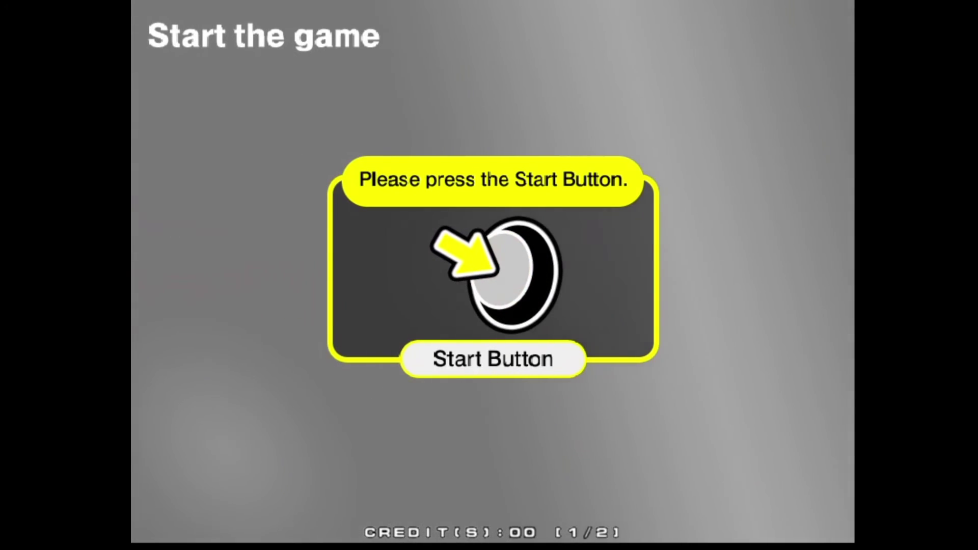